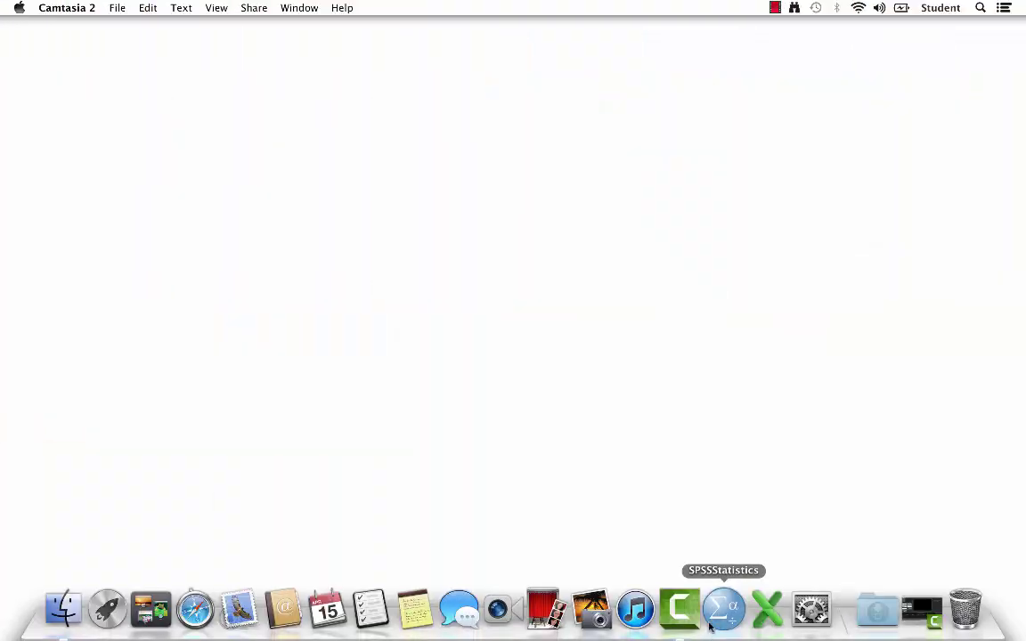
- Launch SPSS, dismiss the welcome screen, and show Variable View of the empty Untitled1 dataset
click(724, 614)
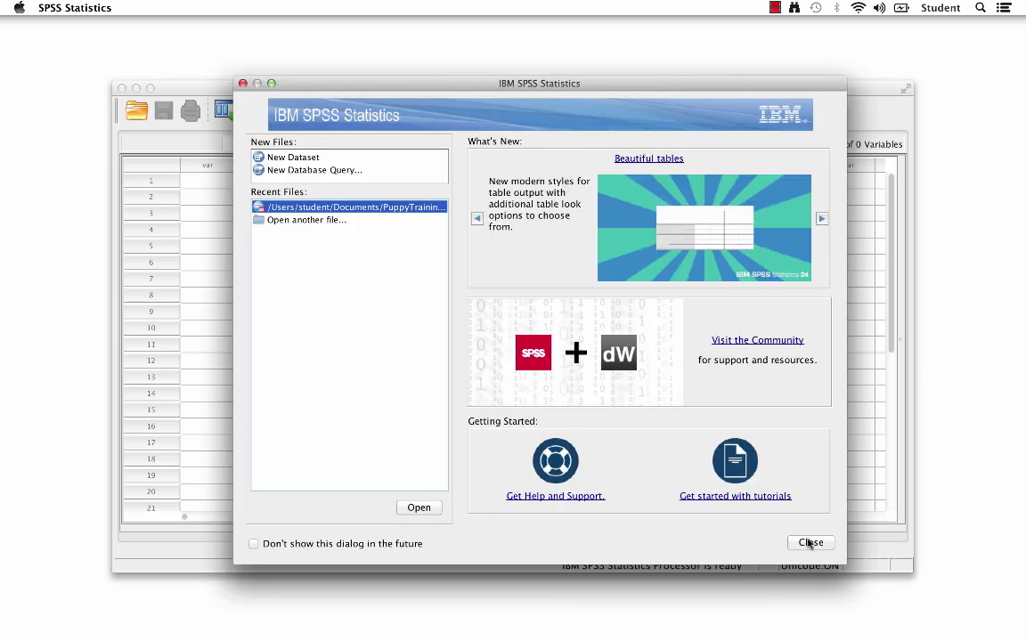
click(810, 543)
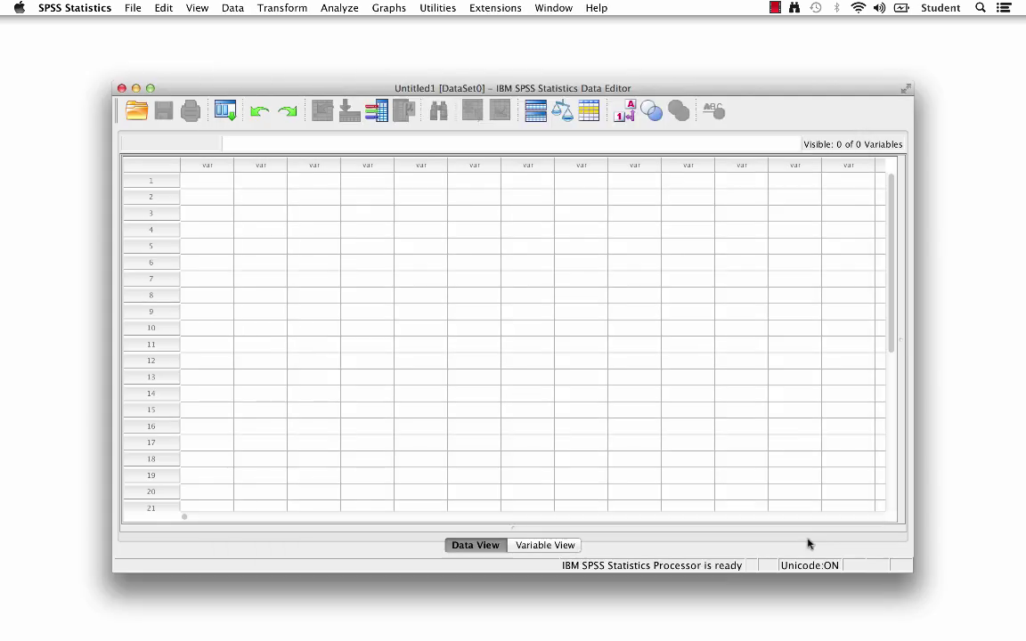
drag(658, 87, 557, 29)
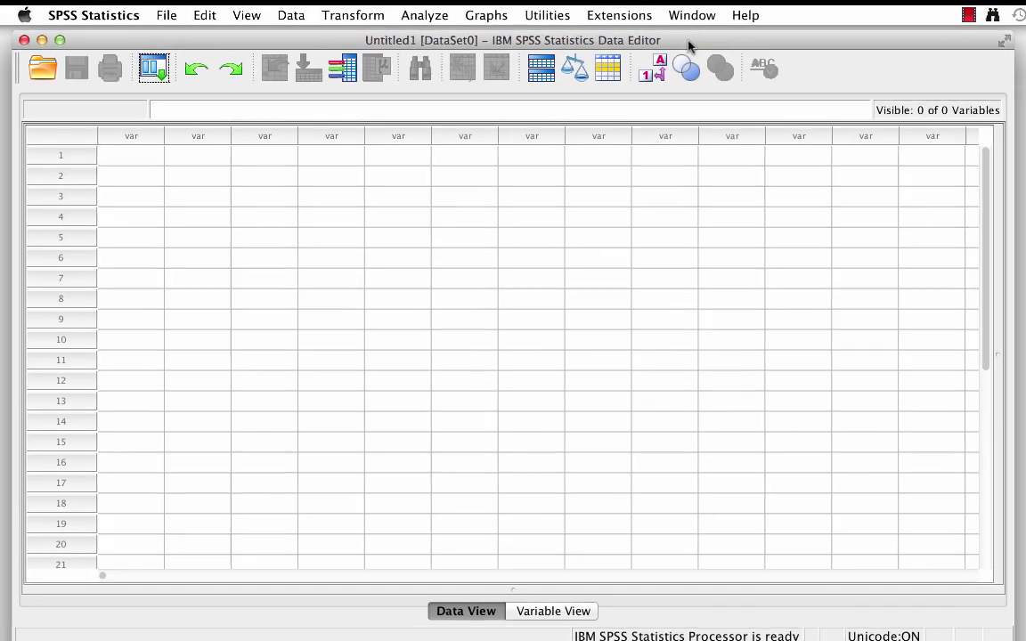
click(572, 611)
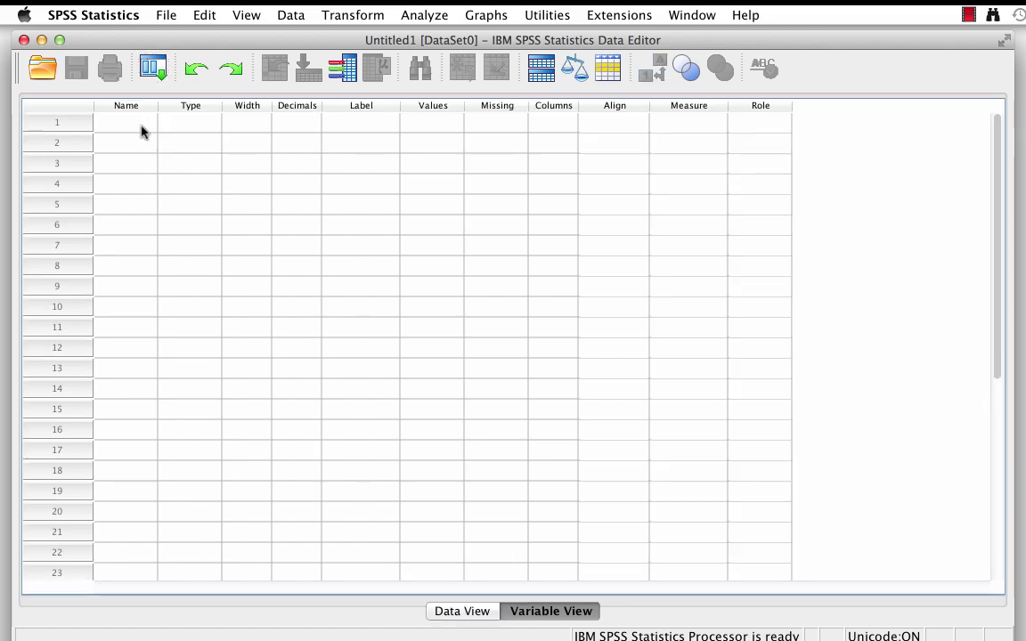
- Create the Region variable with a Nominal measurement level
click(140, 129)
text(Region)
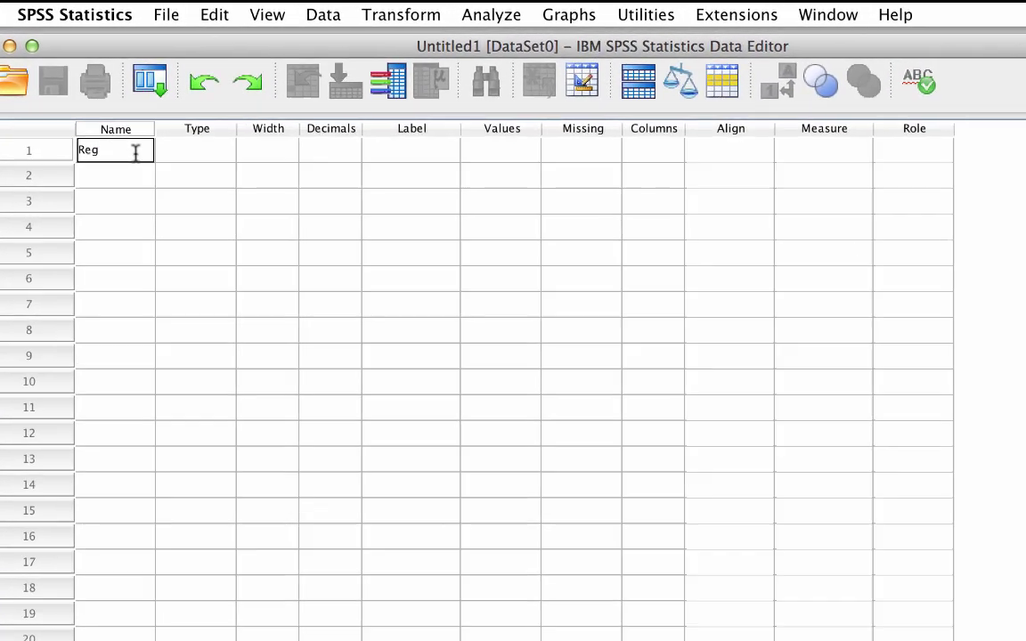
key(Tab)
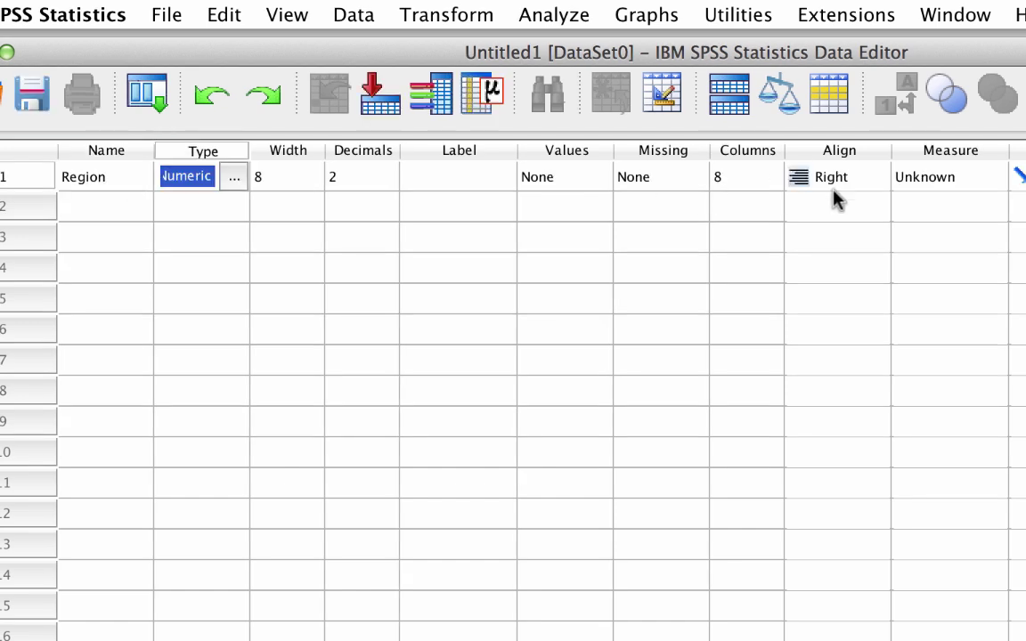
click(932, 187)
click(945, 230)
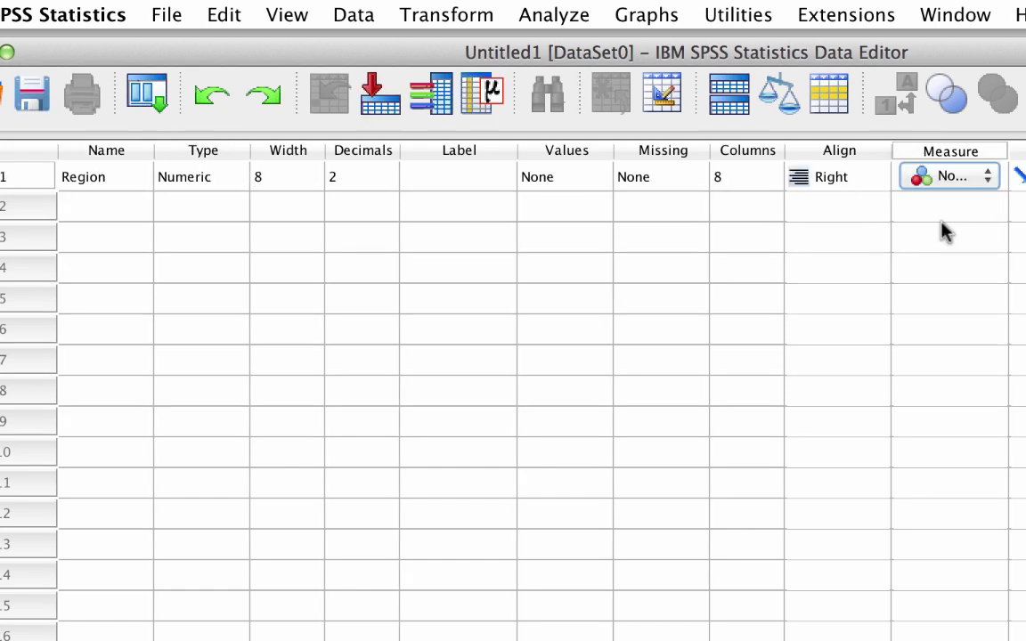
- Add the Complaints variable, keeping its measurement level as Scale
click(135, 220)
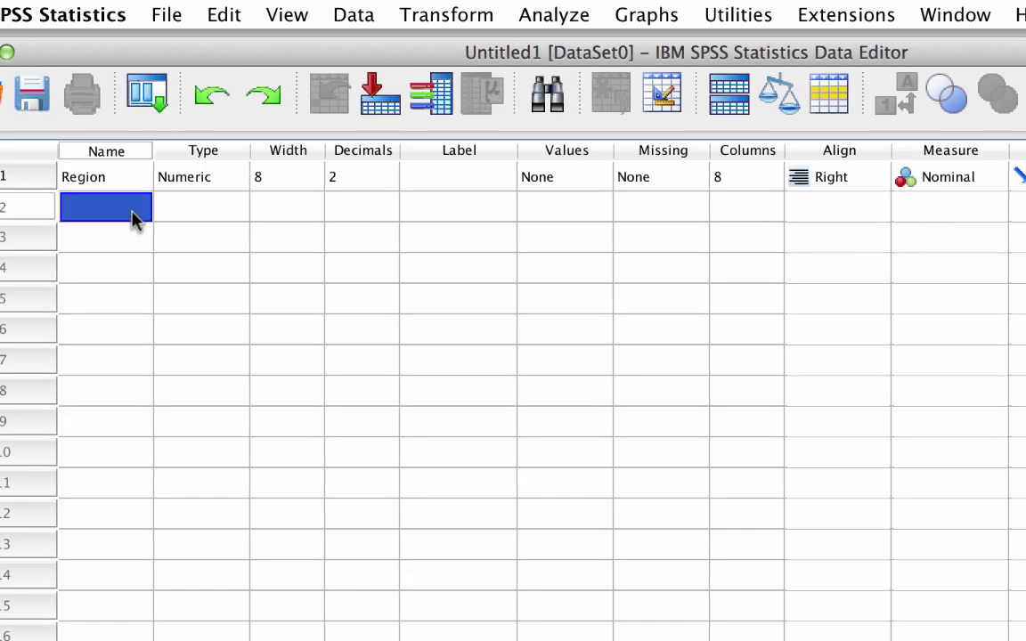
text(Complaints)
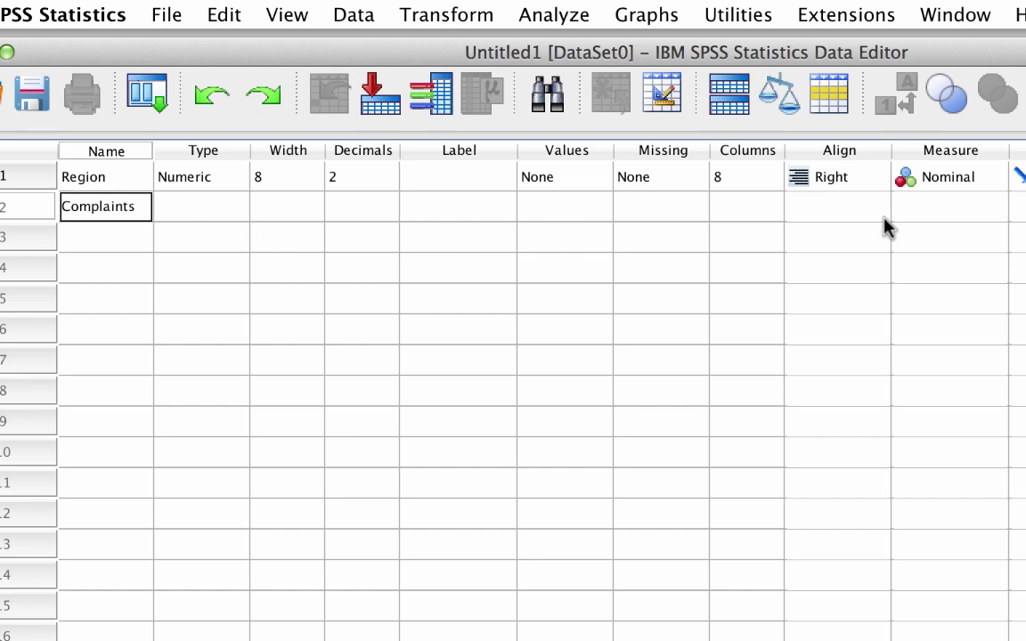
click(945, 209)
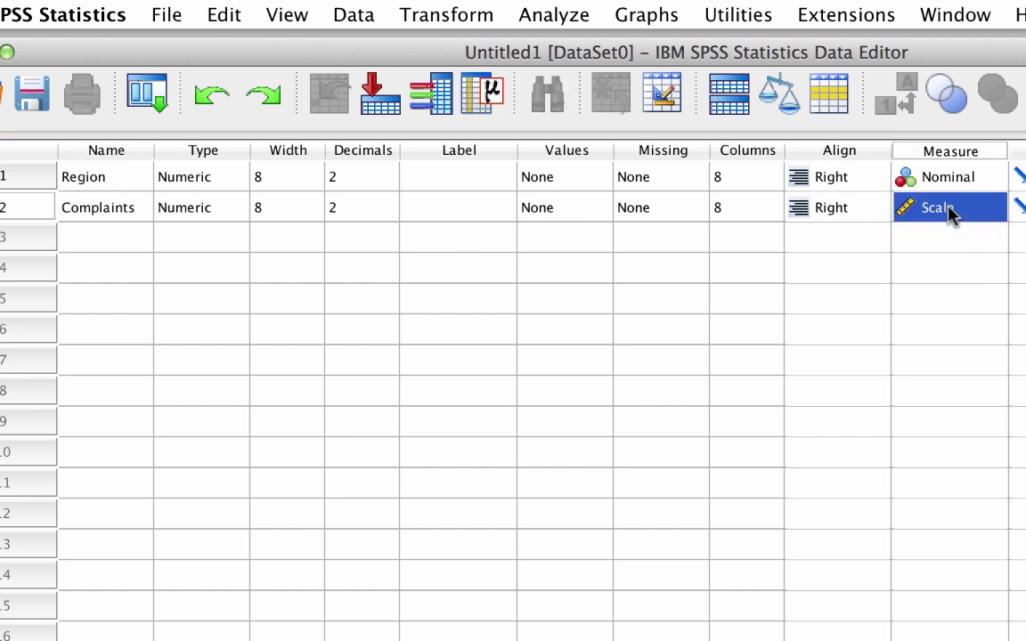
click(951, 214)
click(950, 211)
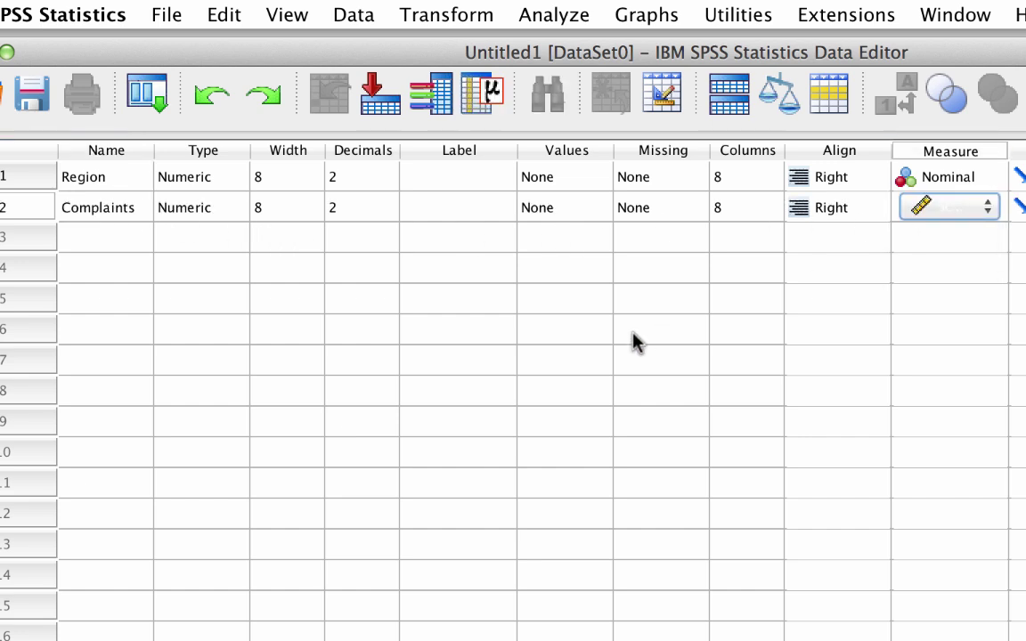
- Set both Region and Complaints to 0 decimals and bring up Region's value labels
click(389, 183)
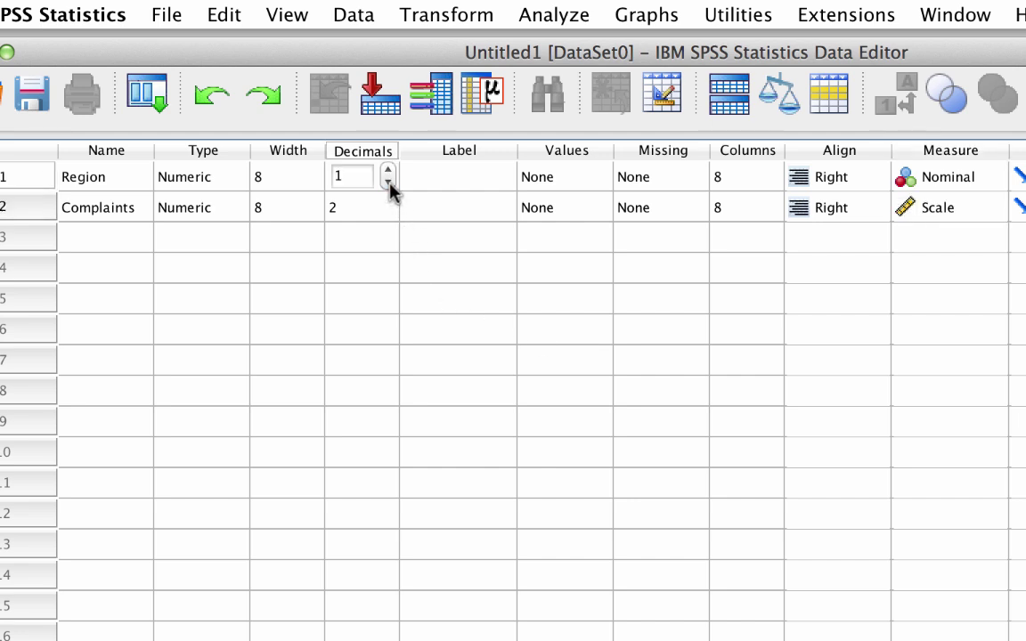
click(389, 214)
click(390, 214)
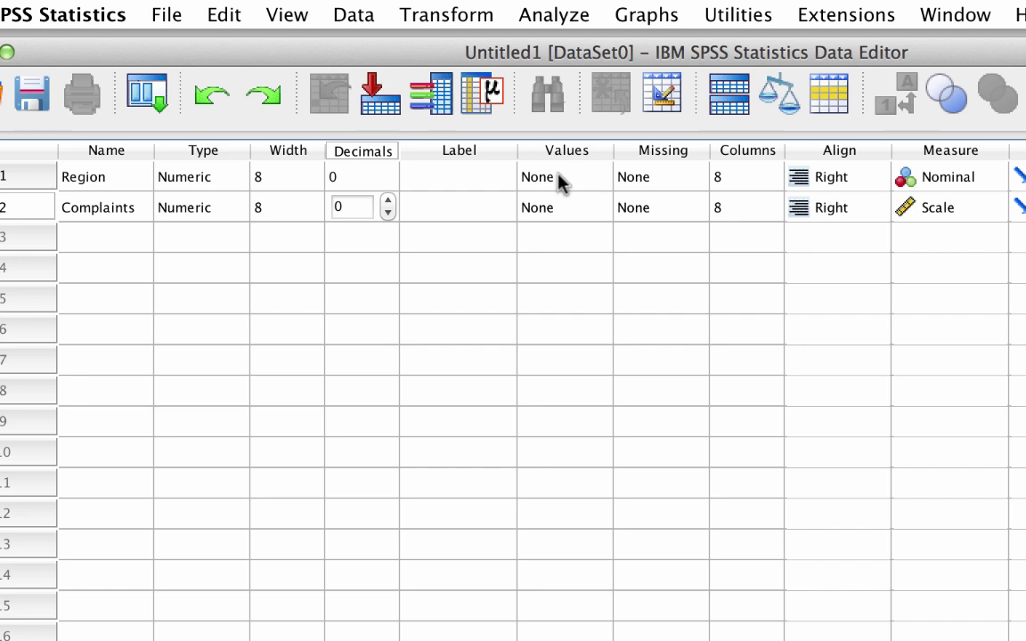
click(584, 180)
click(591, 180)
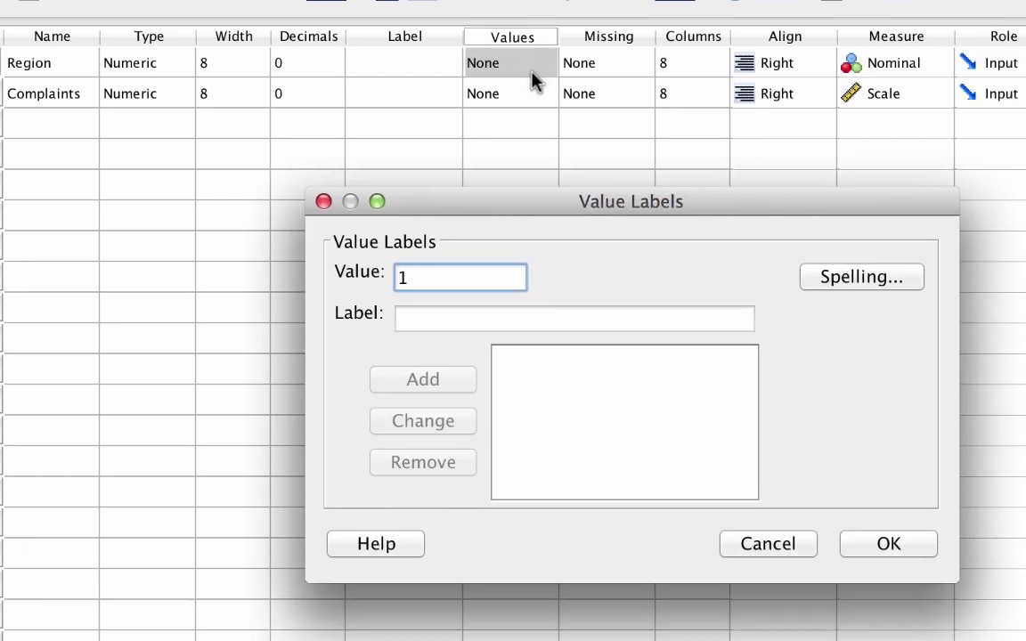
- Add Region value labels 1 = North region and 2 = South region
key(Tab)
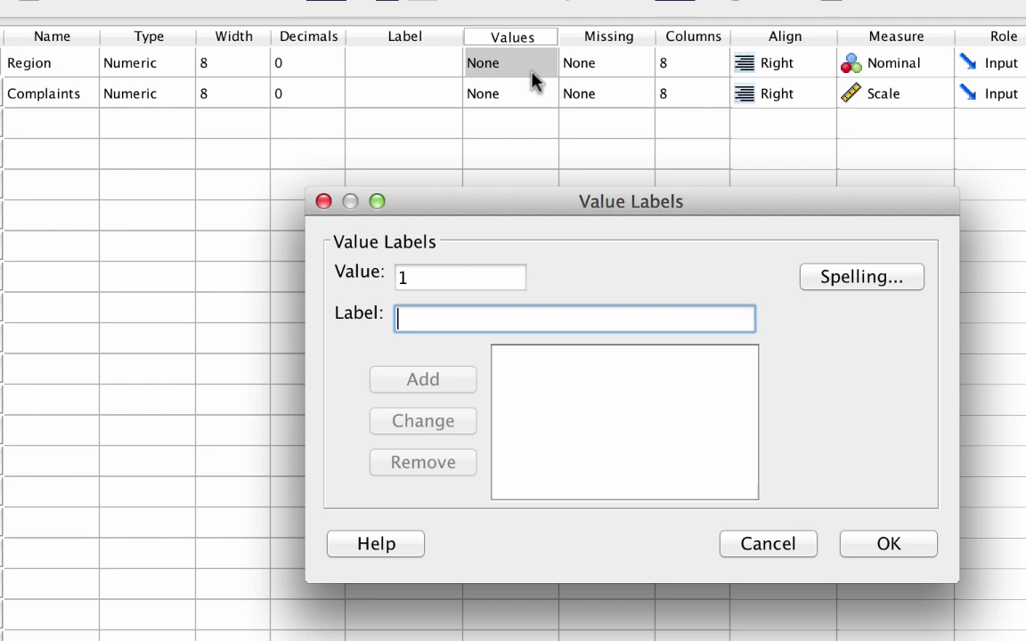
text(North region)
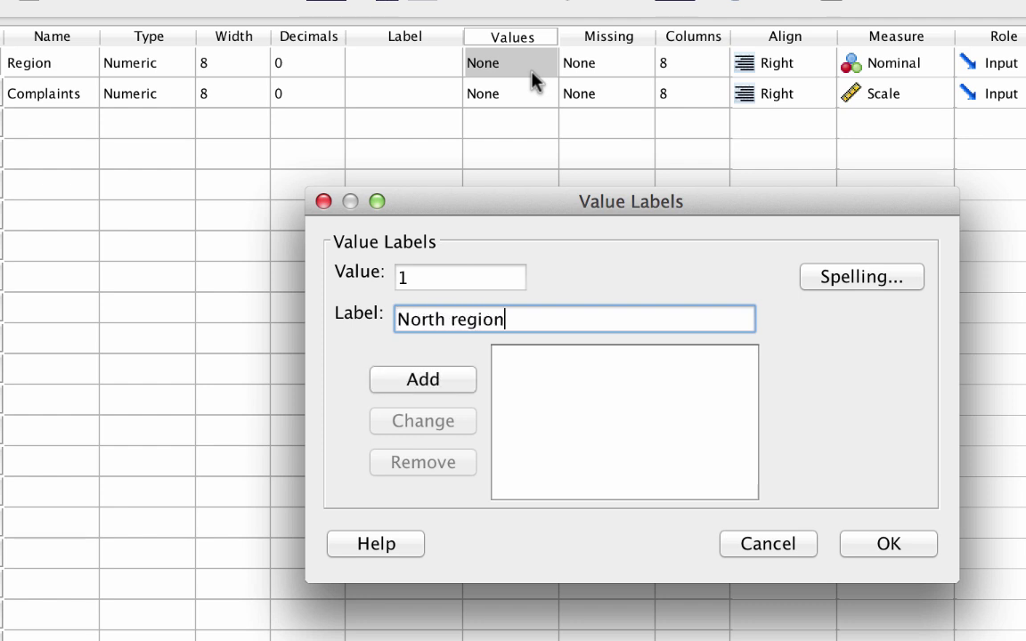
key(Return)
text(2)
key(Tab)
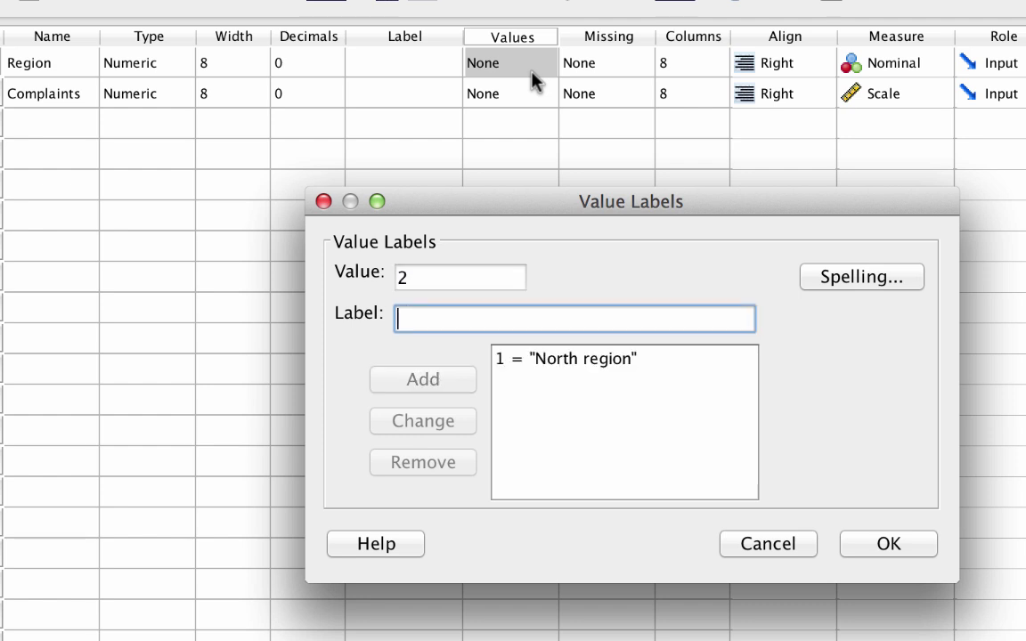
text(South region)
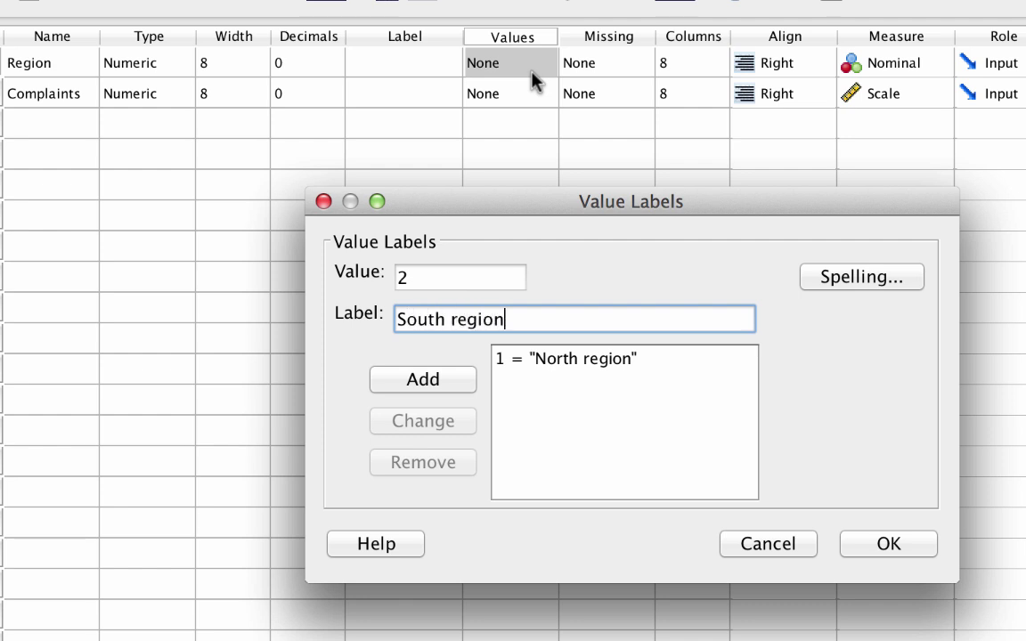
key(Return)
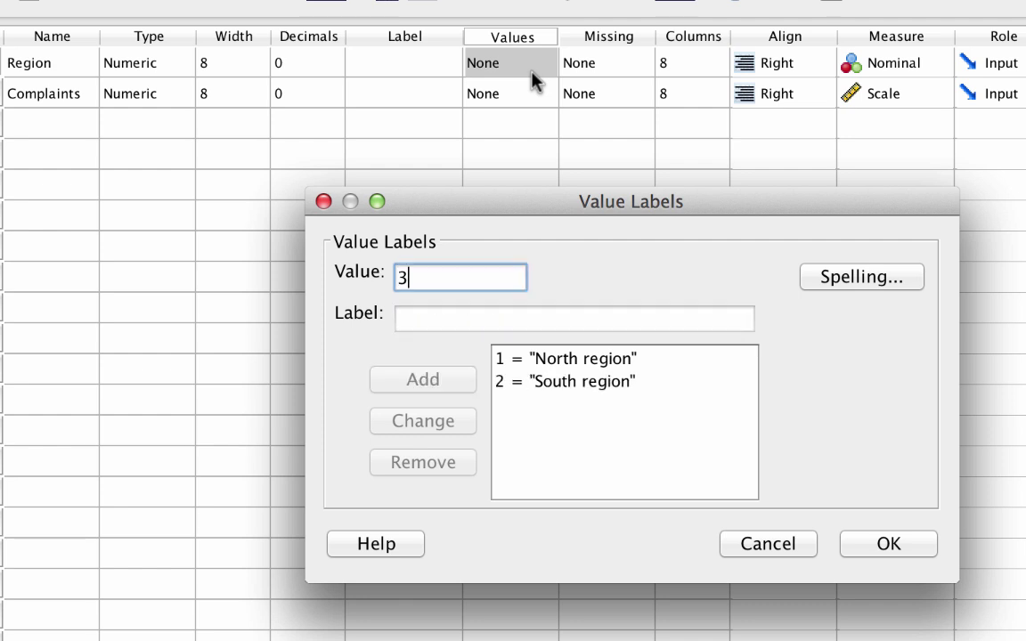
- Add labels 3 = East region and 4 = West region, then confirm the value labels
key(Tab)
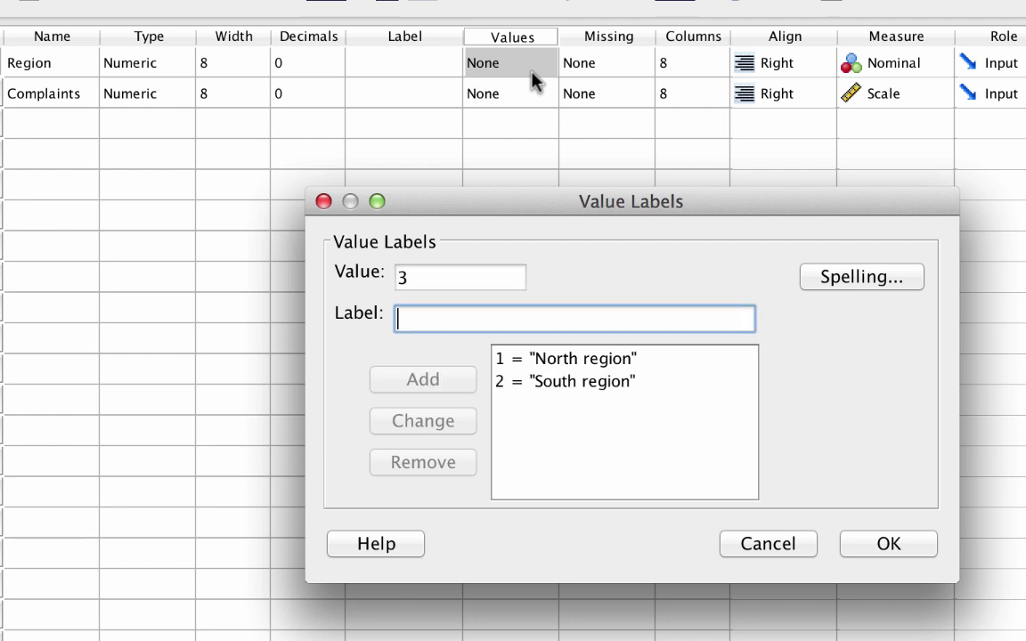
text(East region)
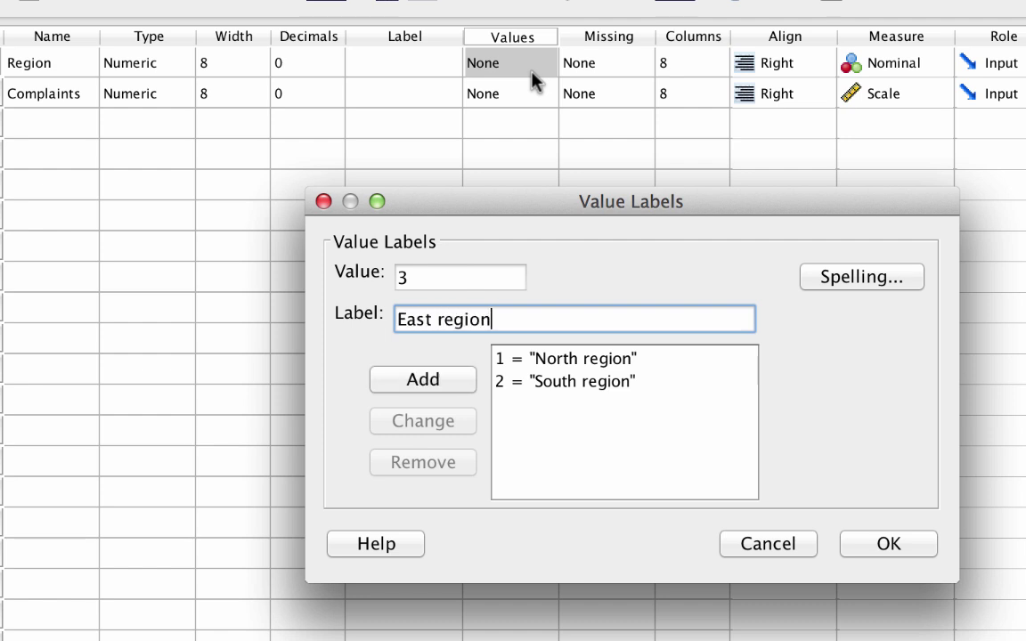
key(Return)
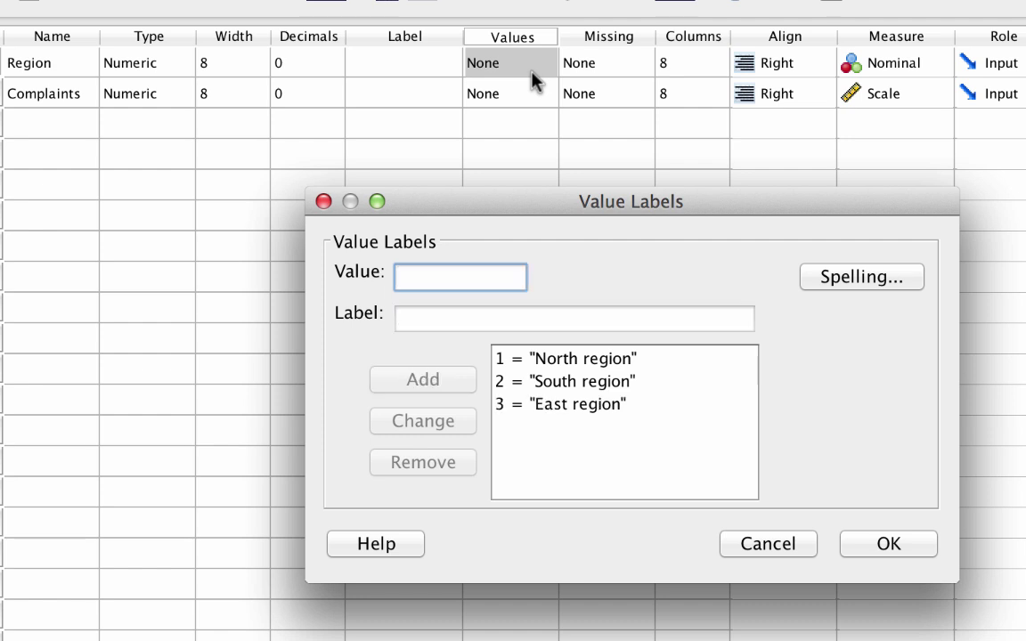
key(Tab)
text(W)
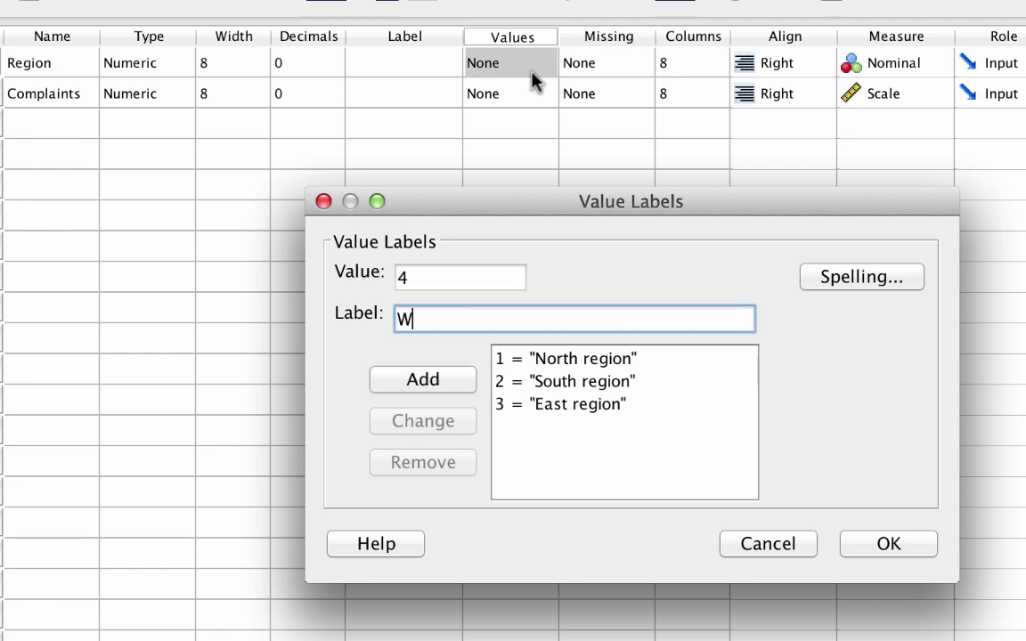
text(est region)
key(Return)
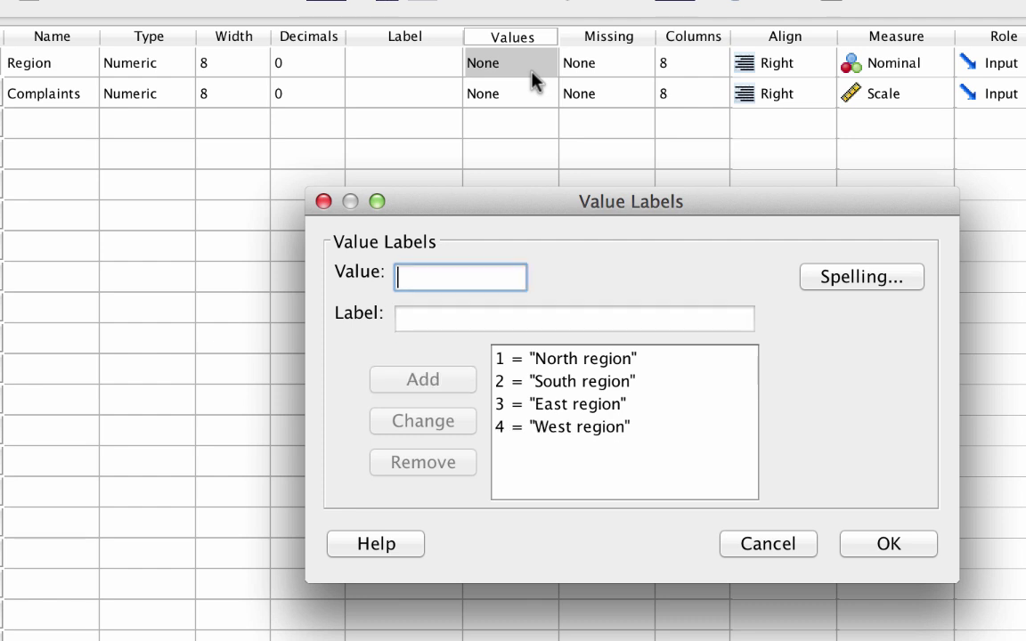
click(882, 542)
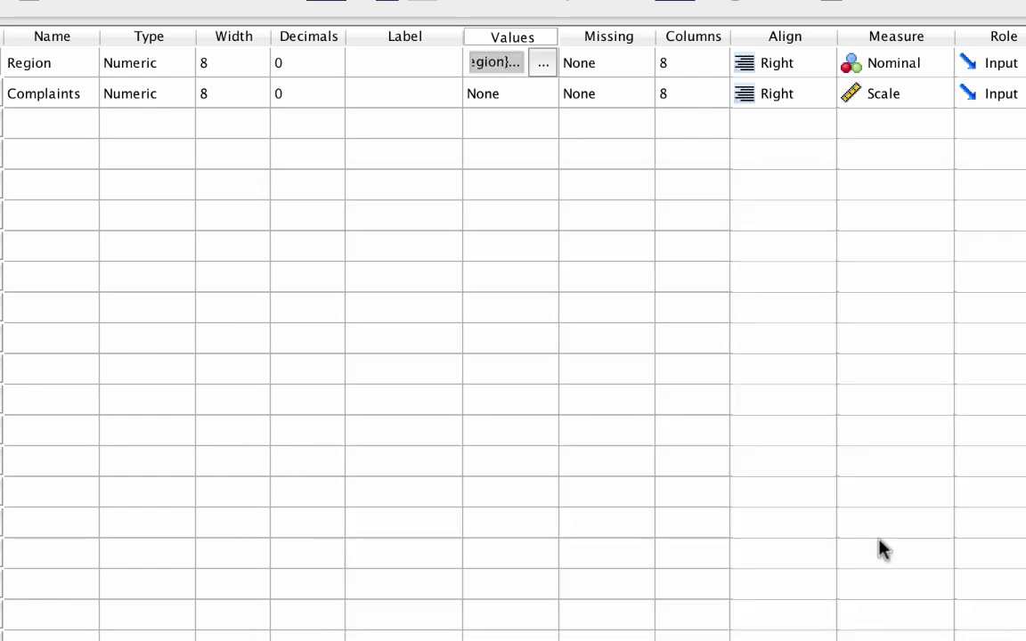
- Give Region the variable label 'Region where witches live'
click(428, 67)
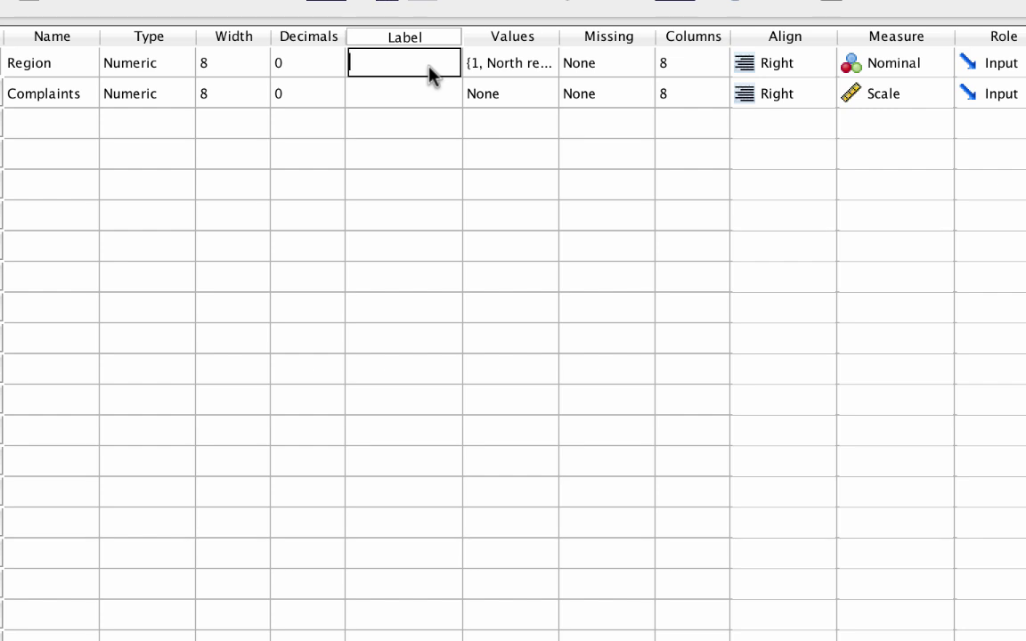
text(Region where wit)
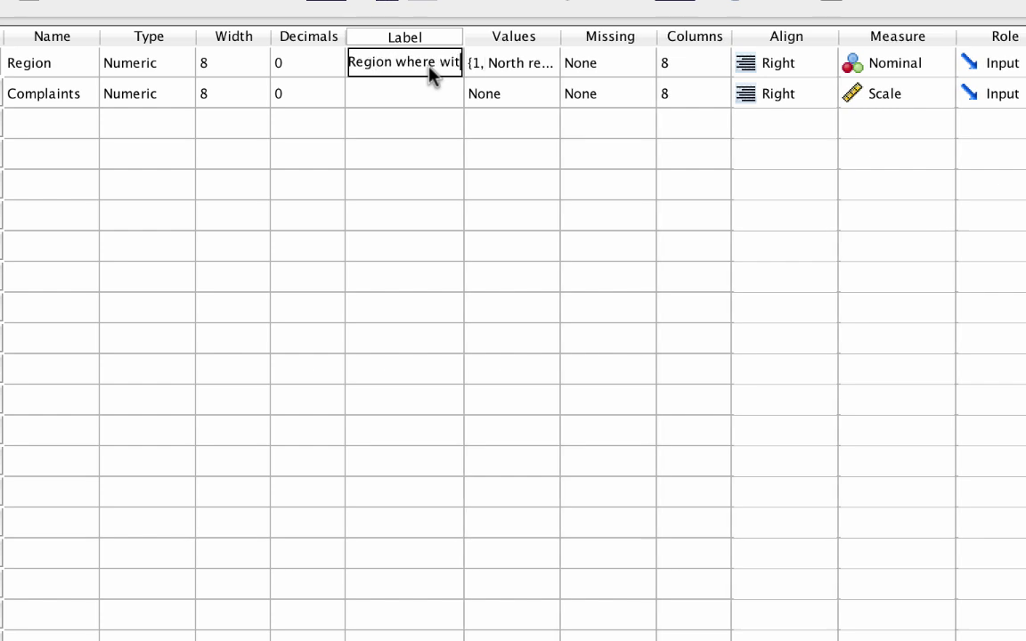
text(ches live)
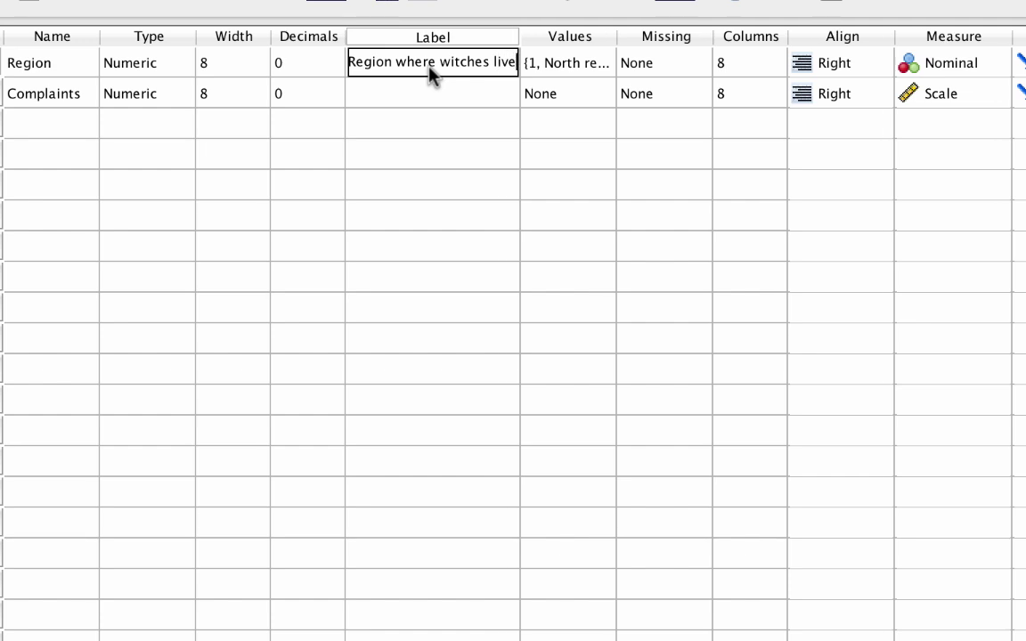
click(425, 93)
- Label Complaints 'Complaints about wicked witches', then switch to Data View and select the Complaints column
click(425, 93)
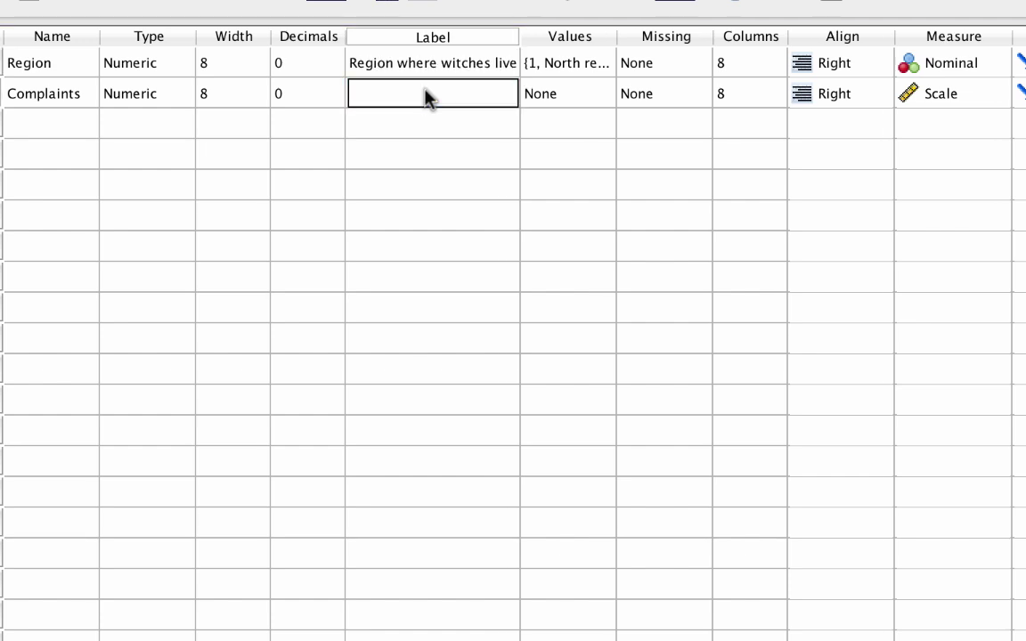
text(Complaints about wicked witches)
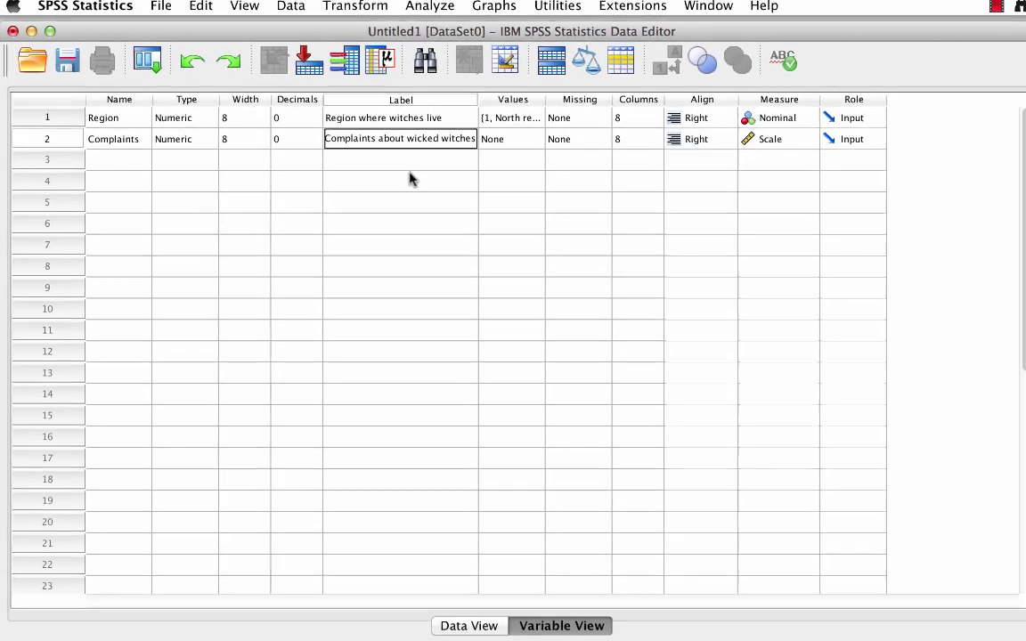
click(409, 179)
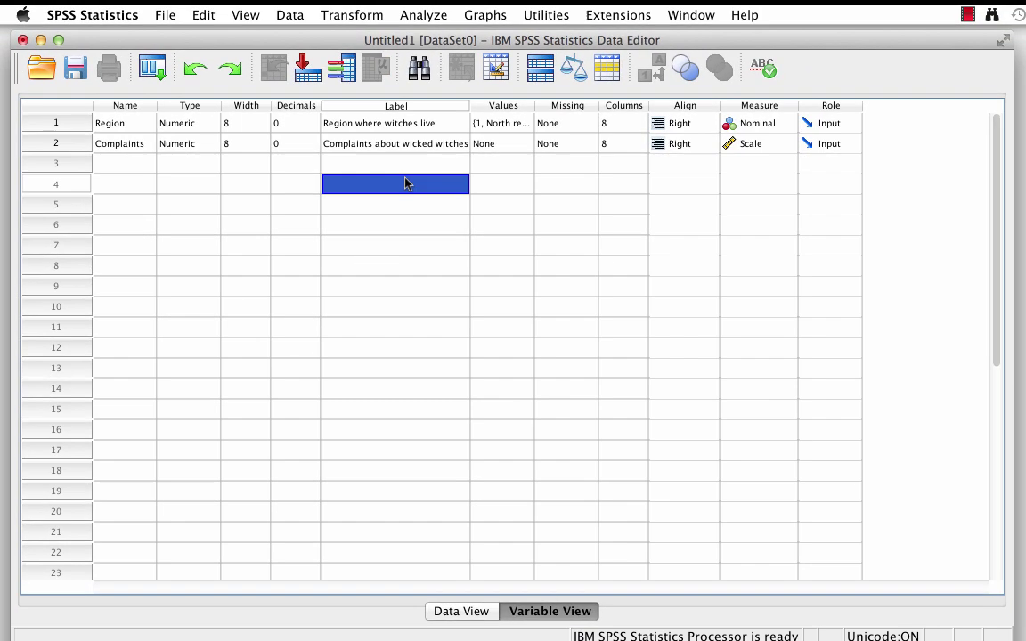
click(468, 626)
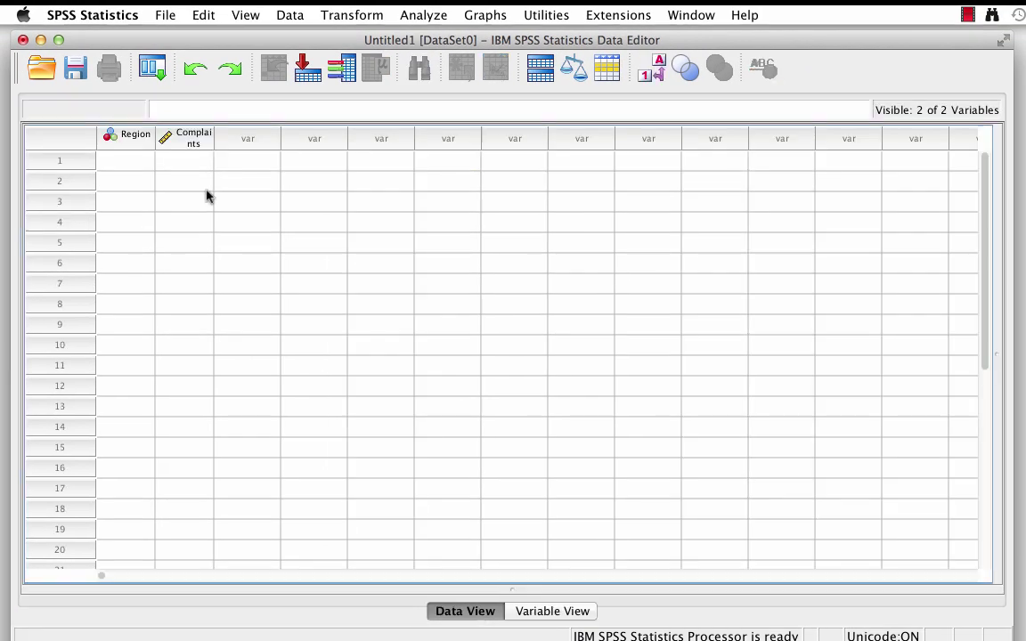
click(203, 146)
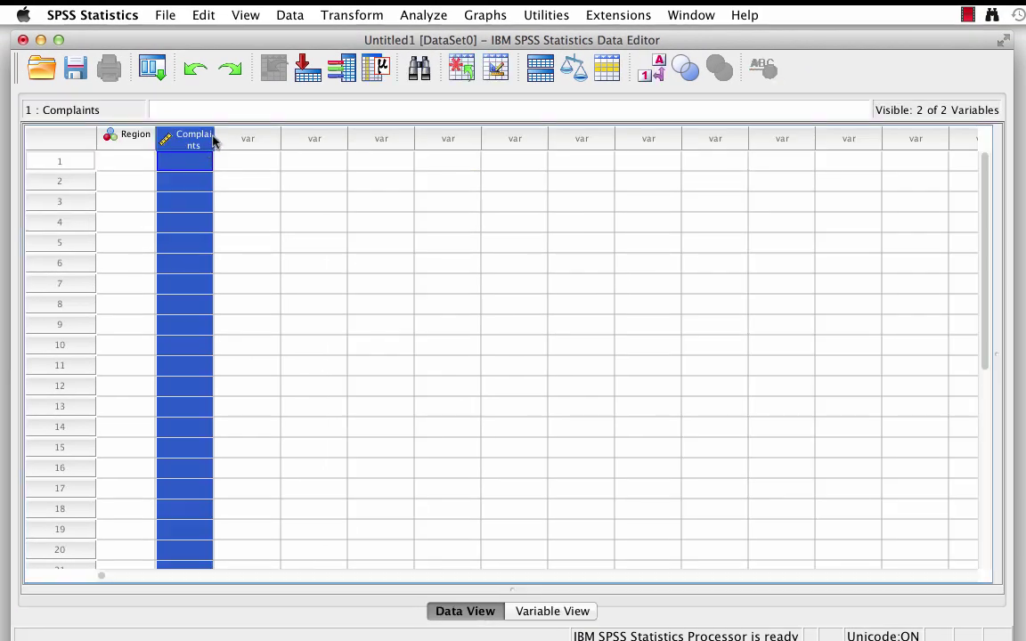
- Widen the Complaints column and enter the first counts 0, 1, 3, 1
drag(213, 140, 232, 139)
click(220, 155)
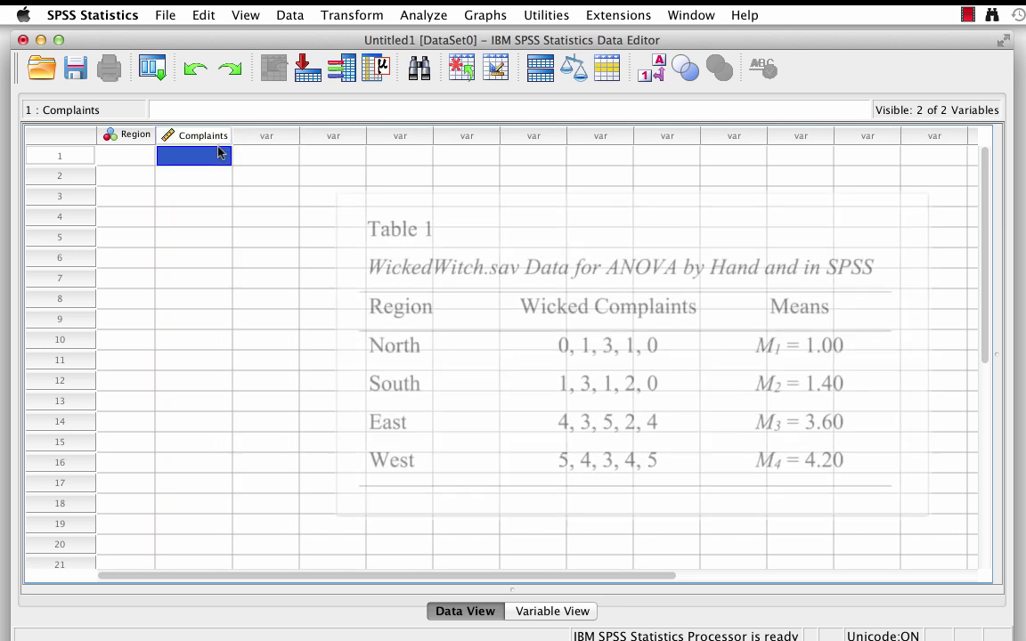
text(0)
key(Return)
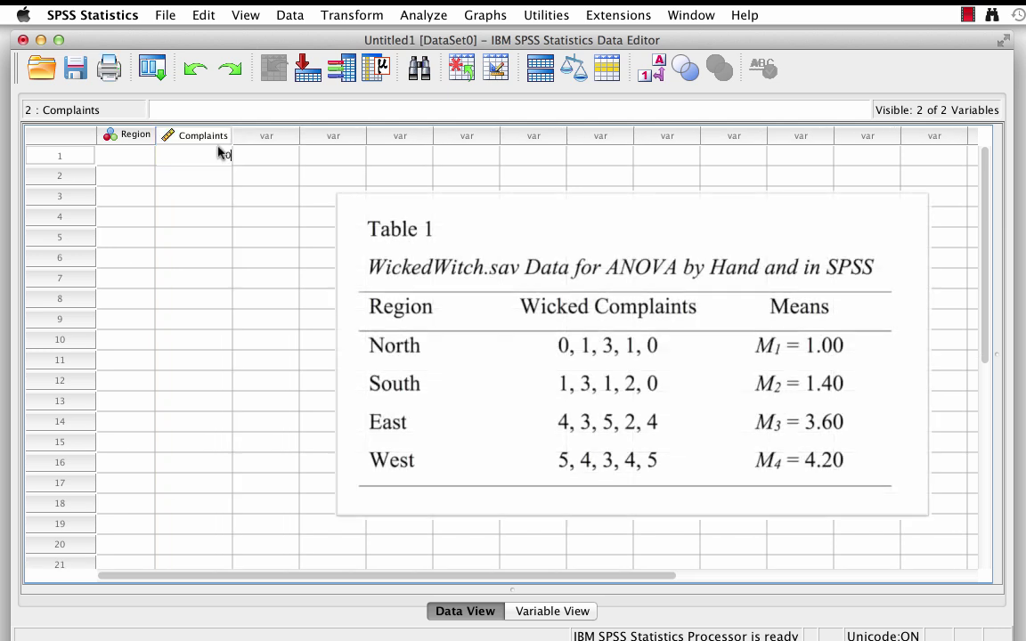
text(1)
key(Return)
text(3)
key(Return)
text(1)
key(Return)
- Enter the remaining complaint counts 0, 1, 3, 1, 2, 0, 4, 3, 5, 2, 4, 5, 4, 3, 4, 5
text(0)
key(Return)
text(1)
key(Return)
text(3)
key(Return)
text(1 2 0 4 3 5 2 4 5 4 3 4 5)
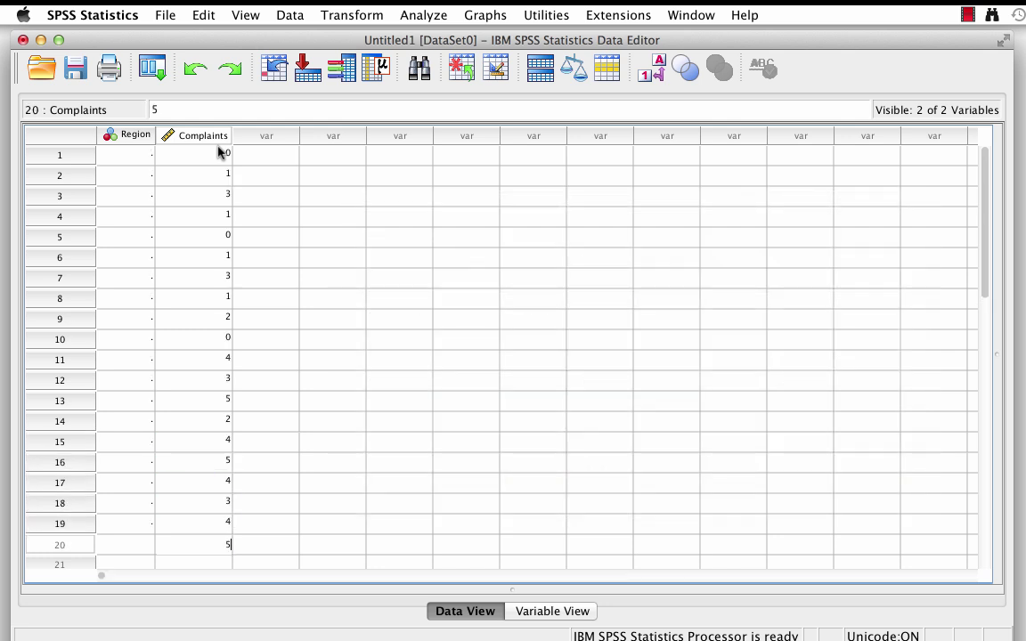
click(129, 159)
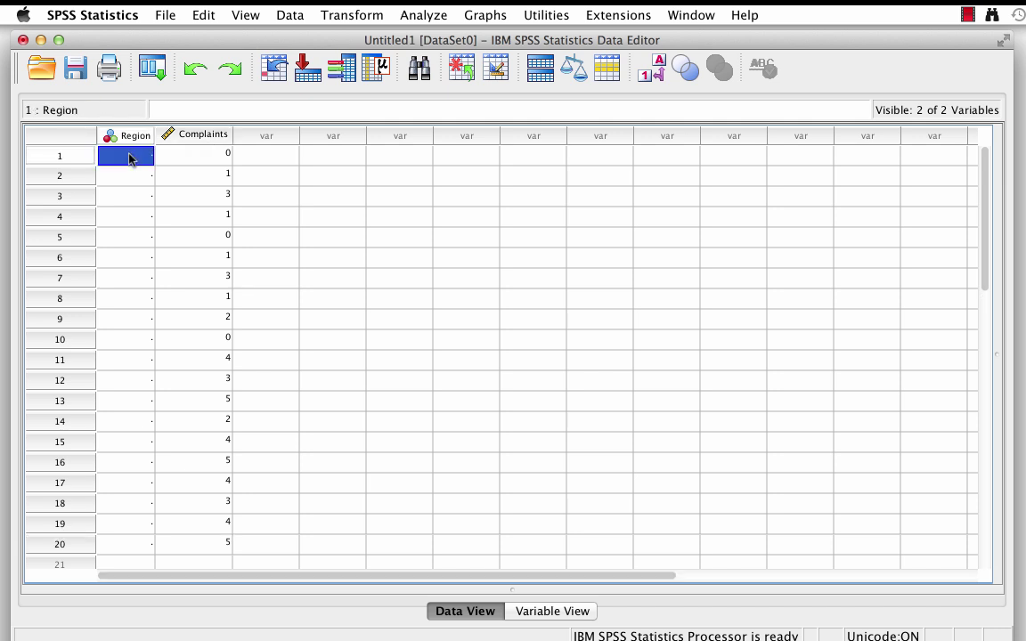
- Enter Region codes 1, 2 and 3 for five cases each in rows 1–15
text(1 1 1 1 1)
key(Return)
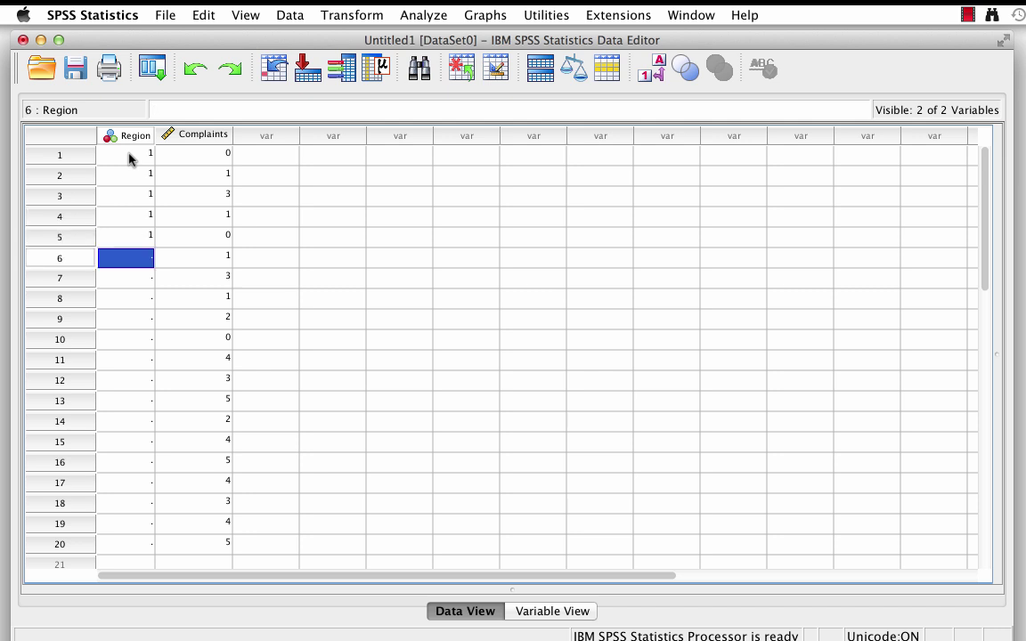
text(2 2 2 2 2 )
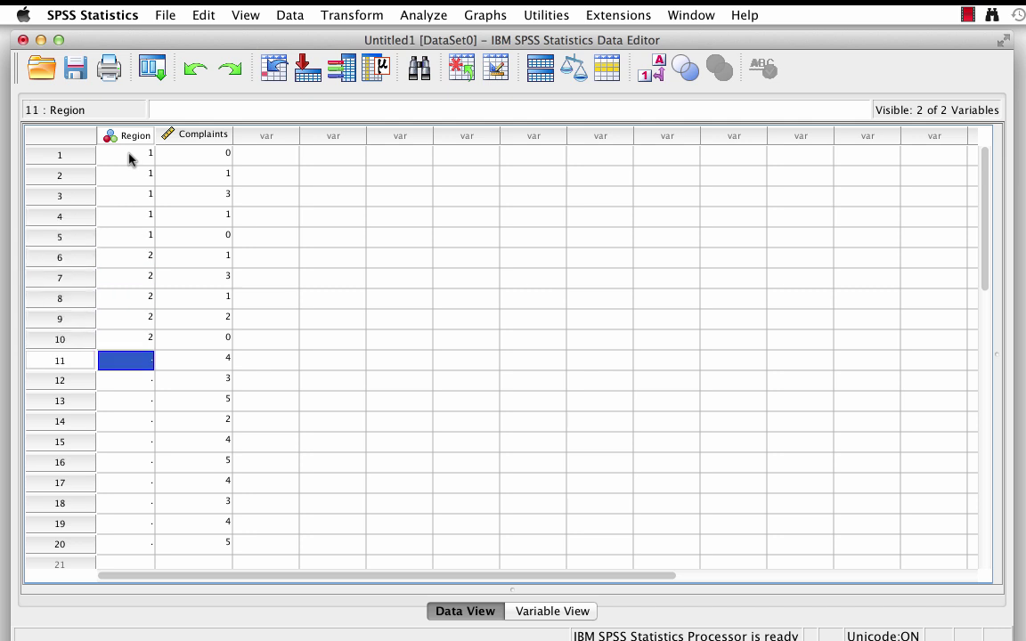
text(3)
key(Return)
text(3)
key(Return)
text(3)
key(Return)
text(3)
key(Return)
text(3)
- Enter Region code 4 for the last five cases and toggle value label display
key(Return)
text(4)
key(Return)
text(4)
key(Return)
text(4)
key(Return)
text(4)
key(Return)
text(4)
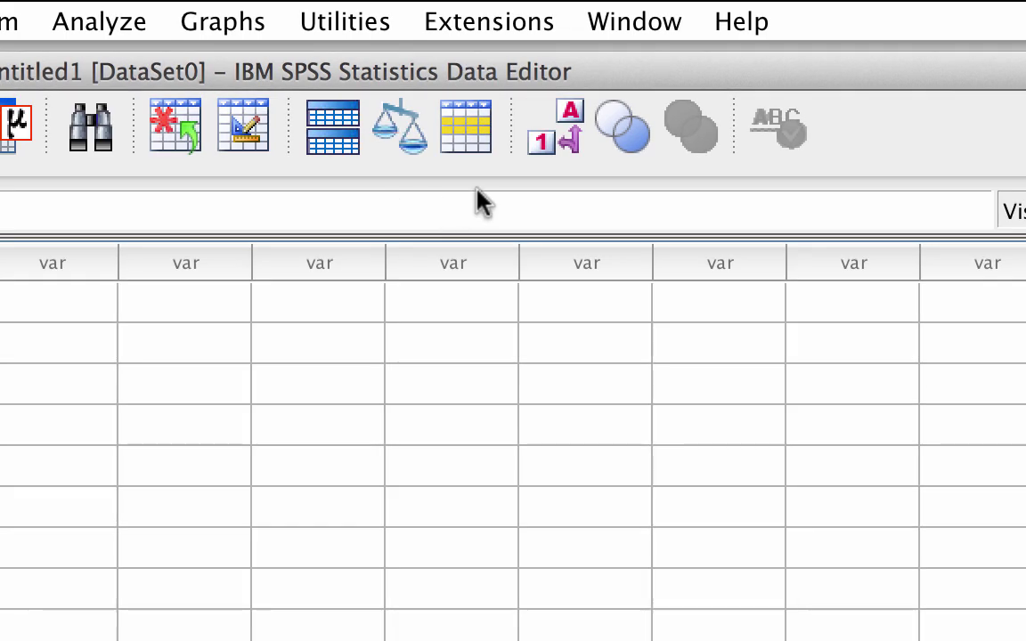
click(570, 125)
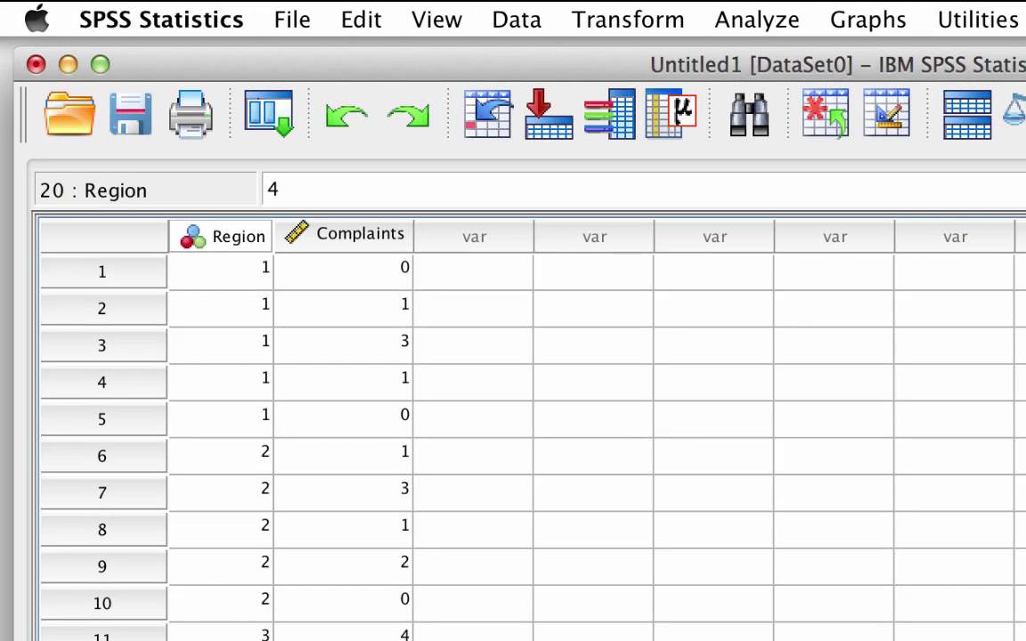
- Save the dataset as WickedWitch.sav on the Desktop and close the output log
click(133, 120)
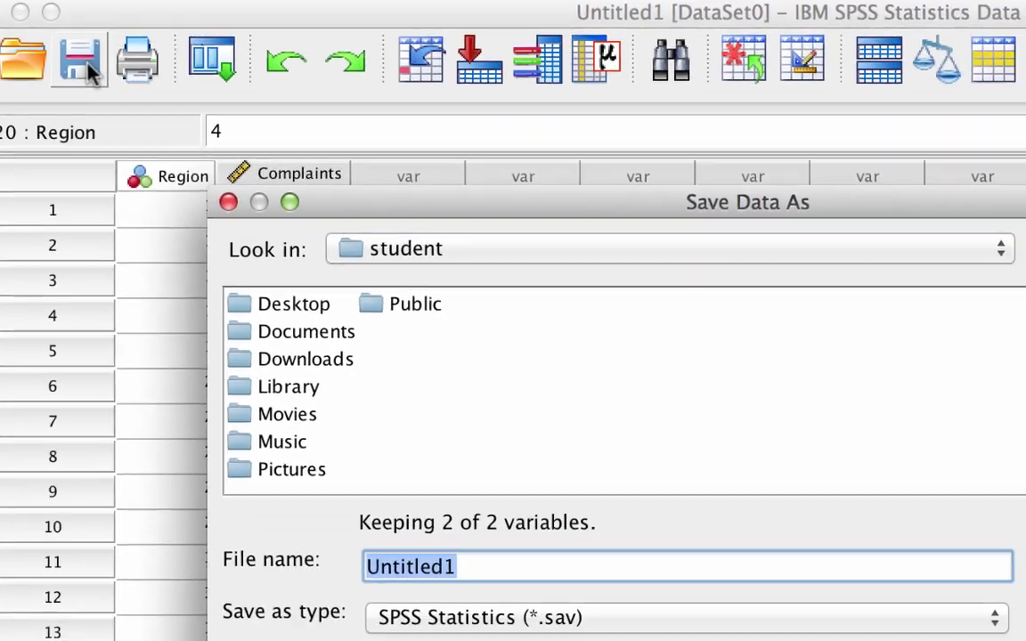
text(Wicked)
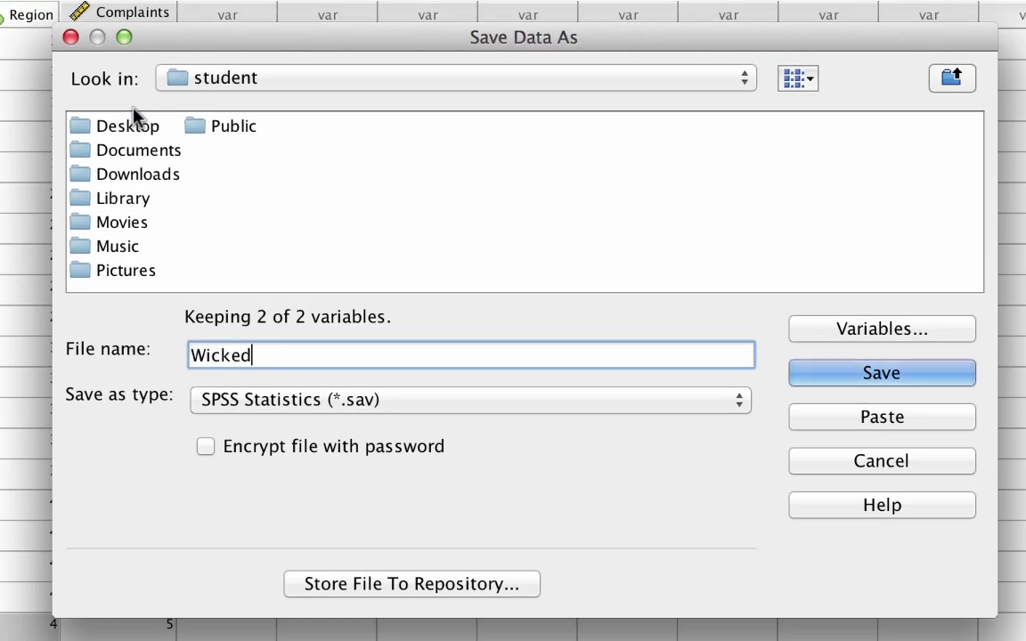
text(Witch)
click(127, 126)
double_click(129, 126)
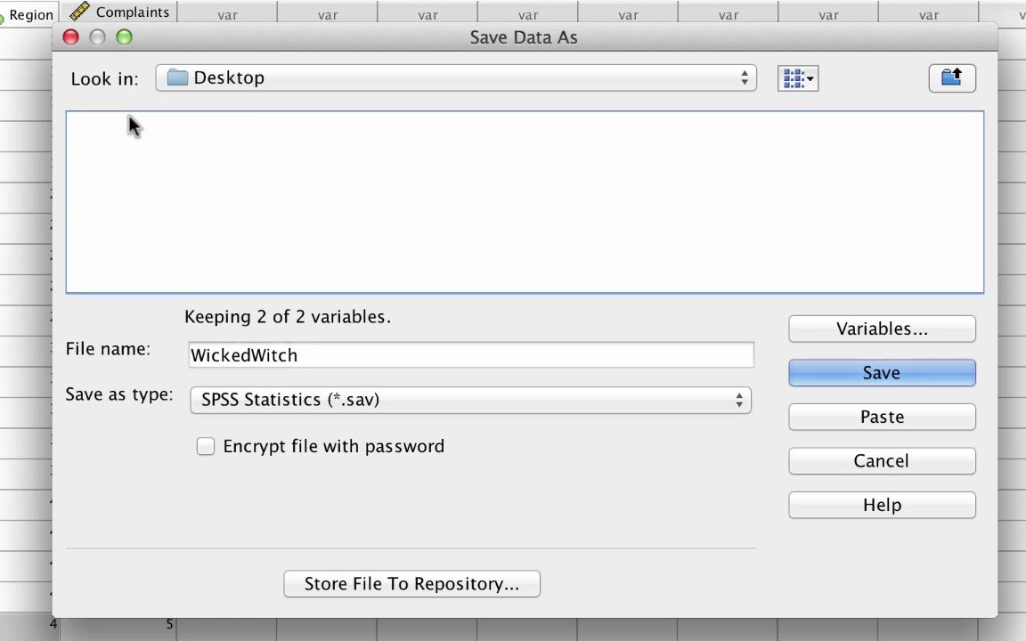
click(893, 381)
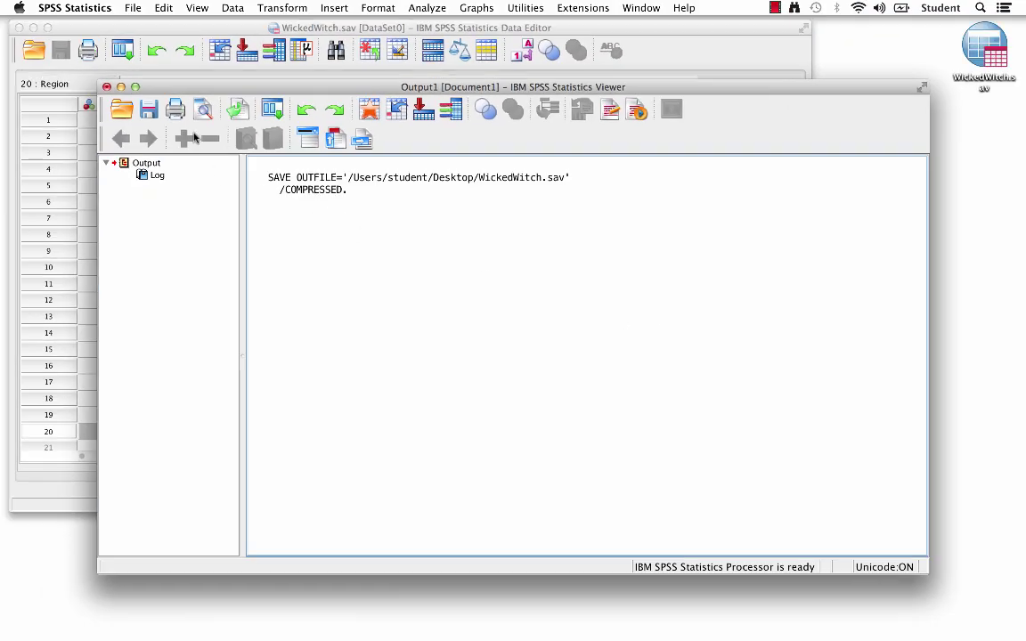
click(106, 86)
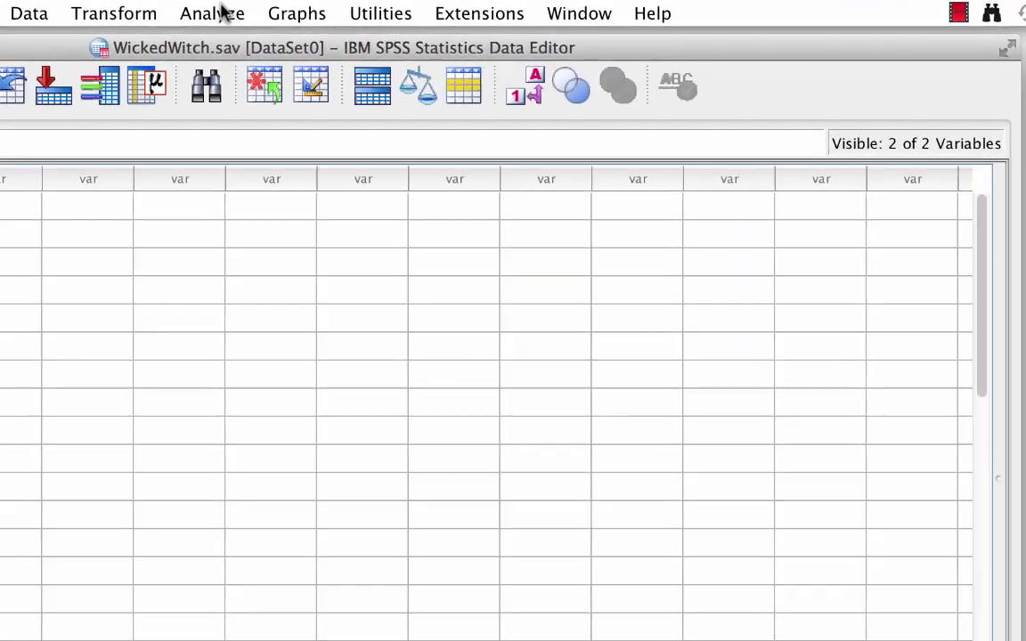
- Open One-Way ANOVA from Analyze > Compare Means and list variables by name
click(223, 12)
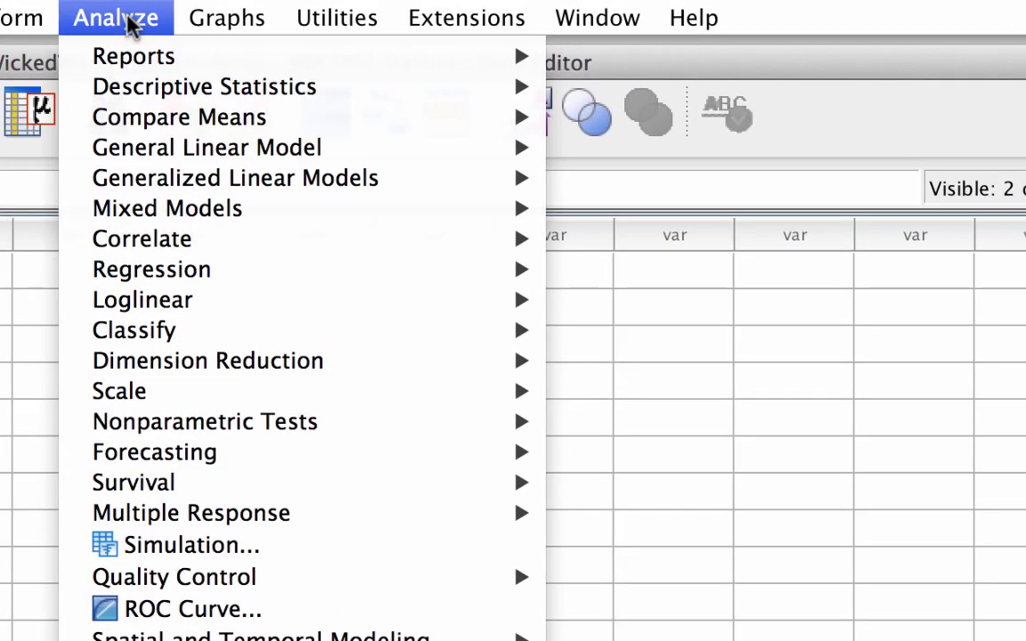
mouse_move(156, 114)
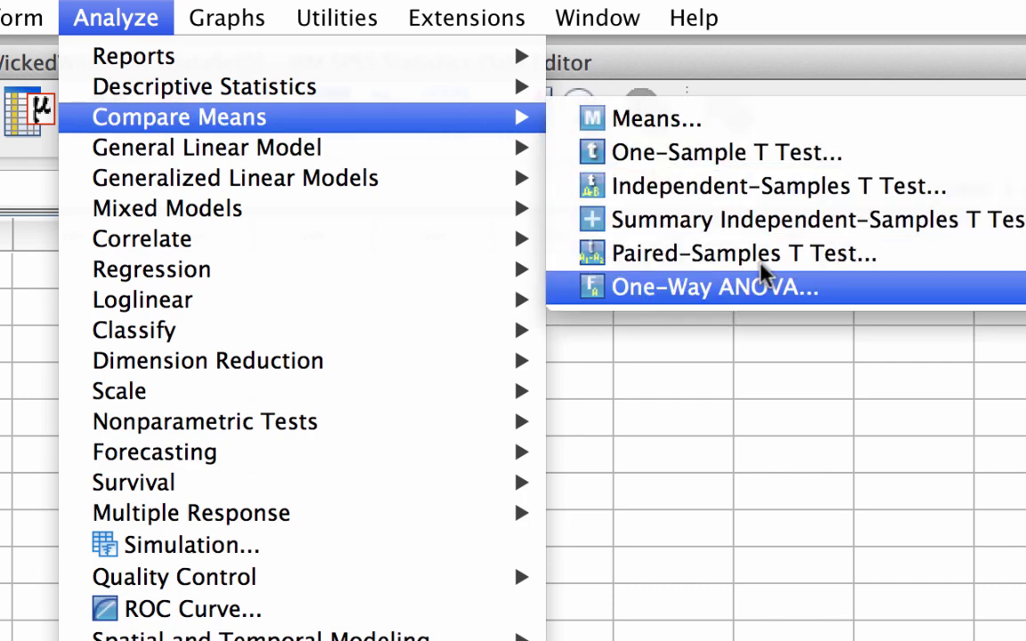
click(792, 290)
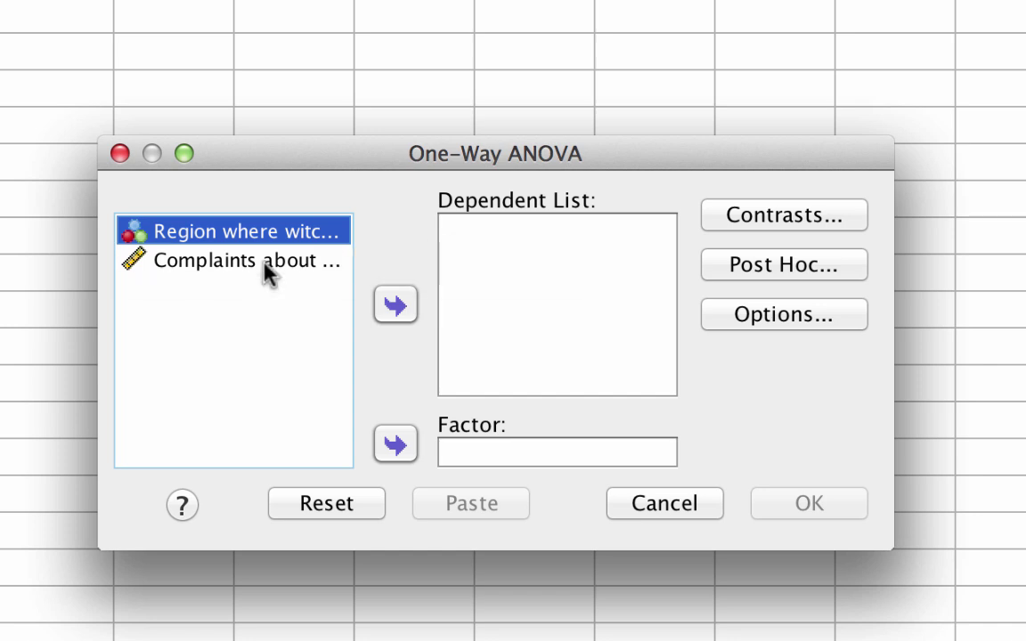
right_click(270, 272)
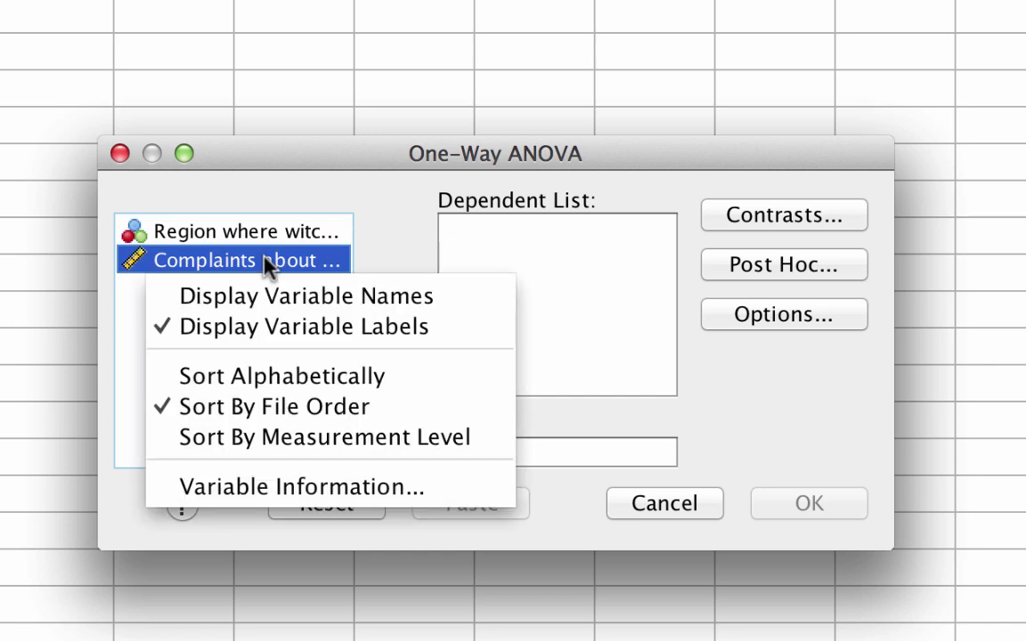
click(472, 299)
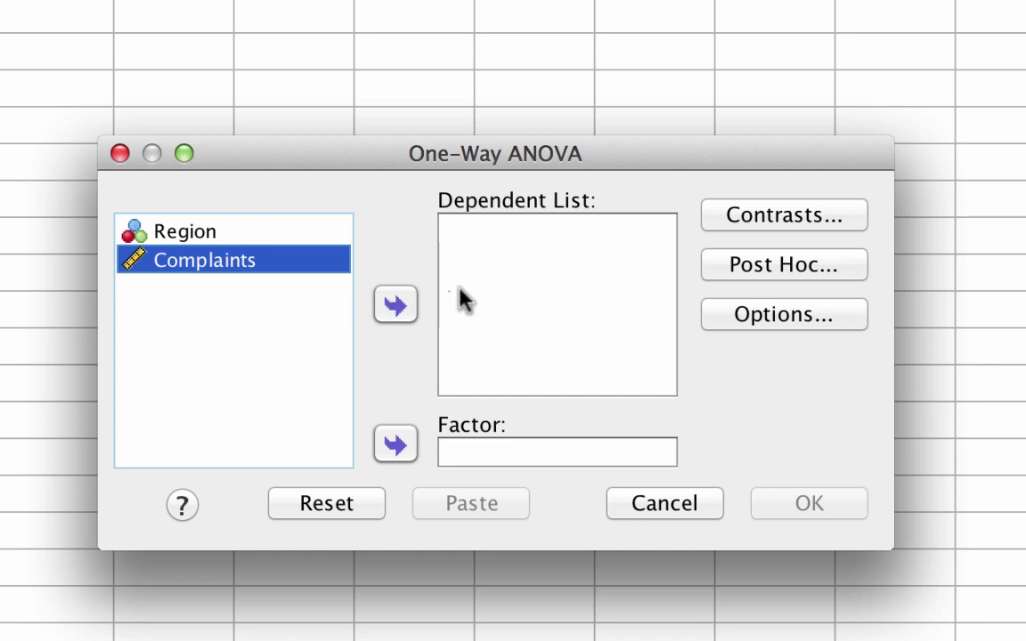
- Move Complaints to the Dependent List and Region to Factor
click(254, 267)
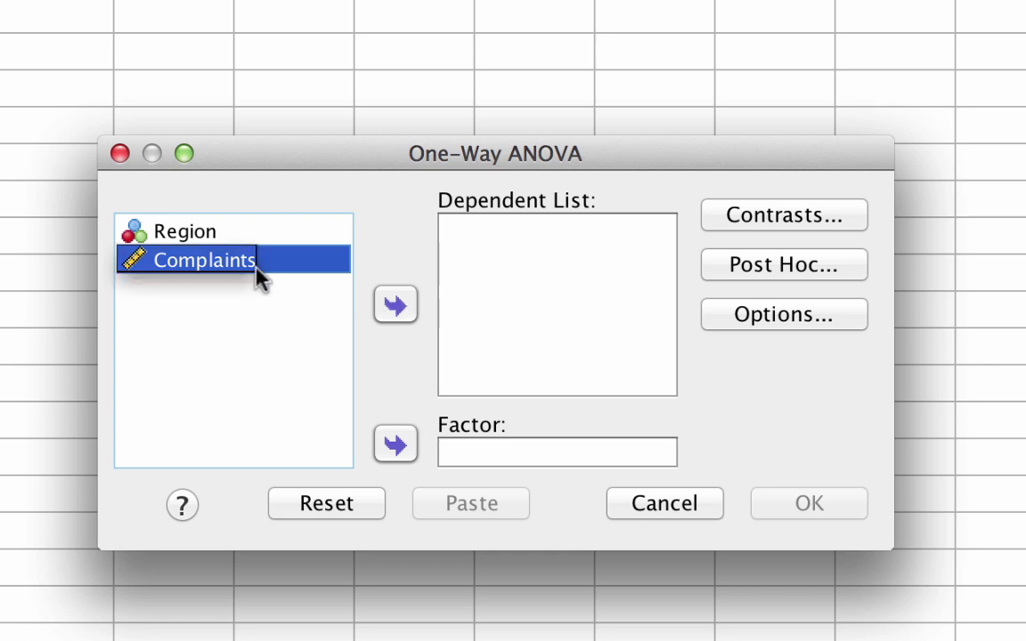
click(396, 304)
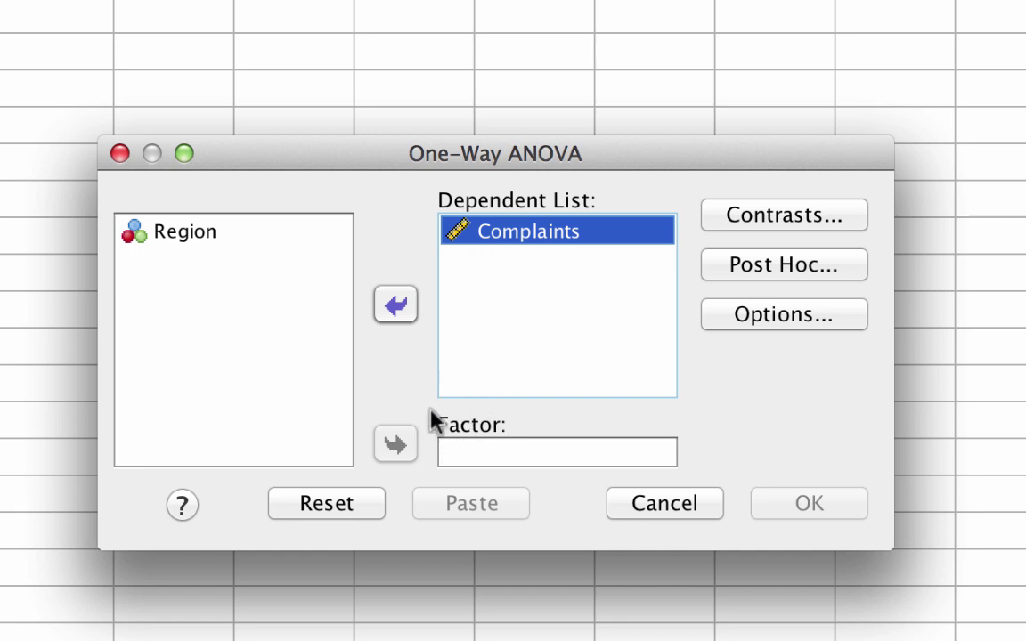
click(194, 242)
click(395, 444)
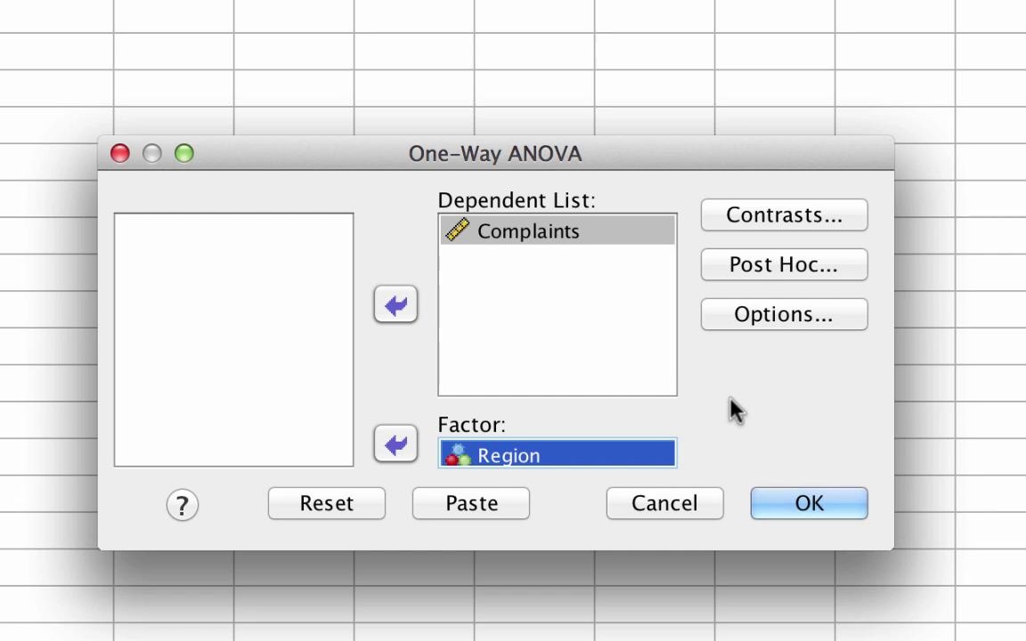
- Tick Tukey and Games-Howell in the Post Hoc dialog and continue
click(826, 260)
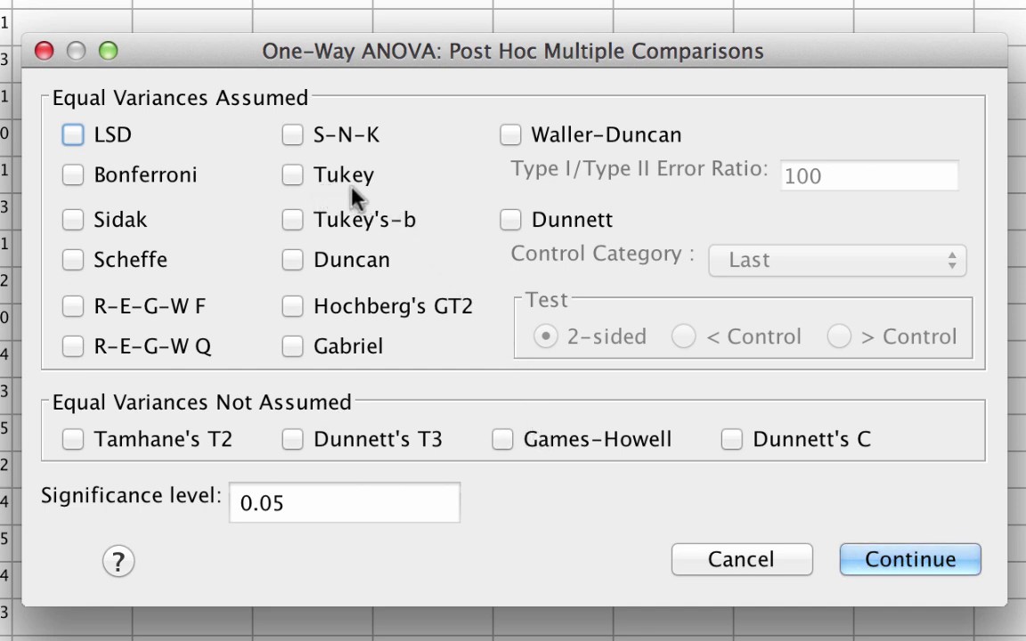
click(294, 173)
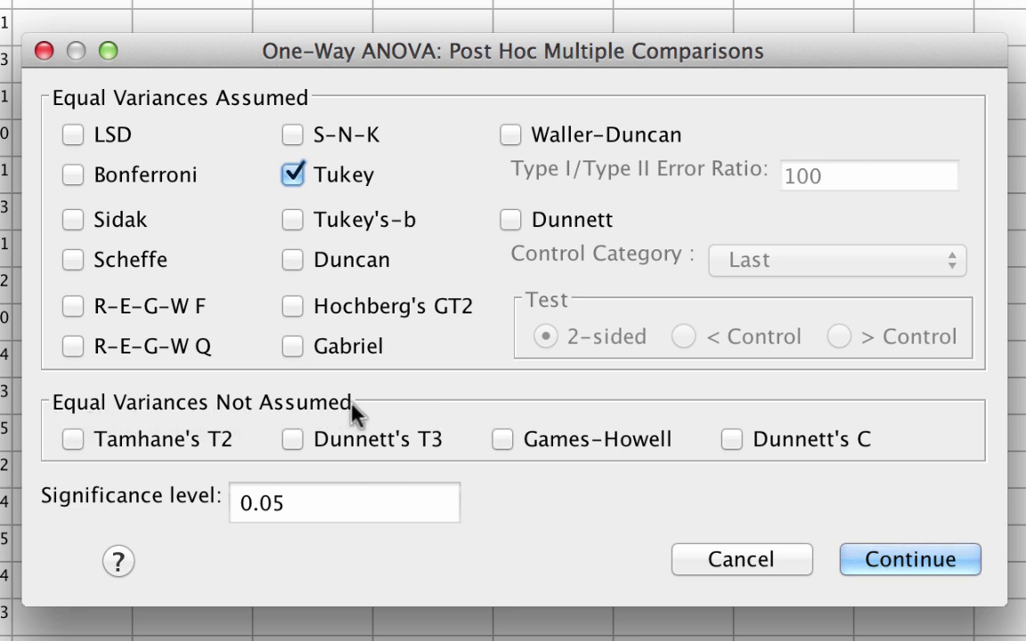
click(502, 438)
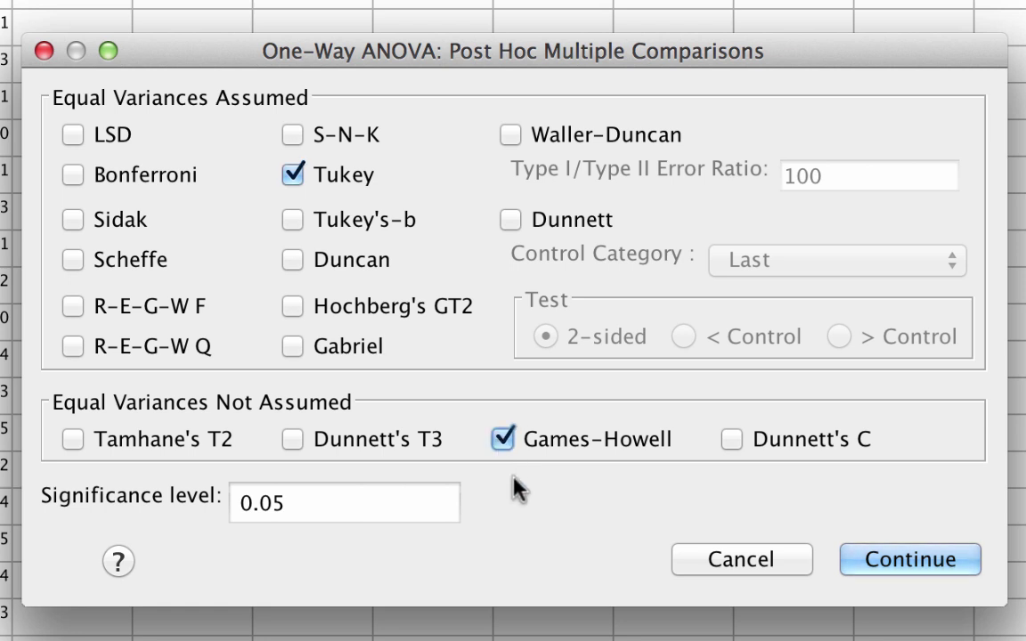
click(917, 558)
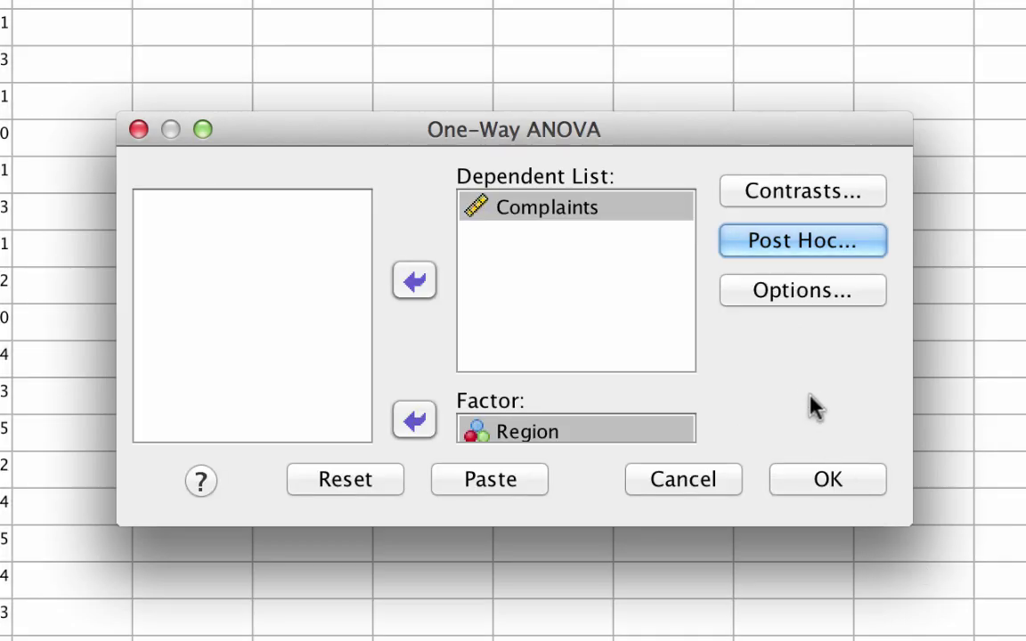
- Add Descriptive, Homogeneity of variance, Welch and Means plot options, then run the ANOVA
click(801, 290)
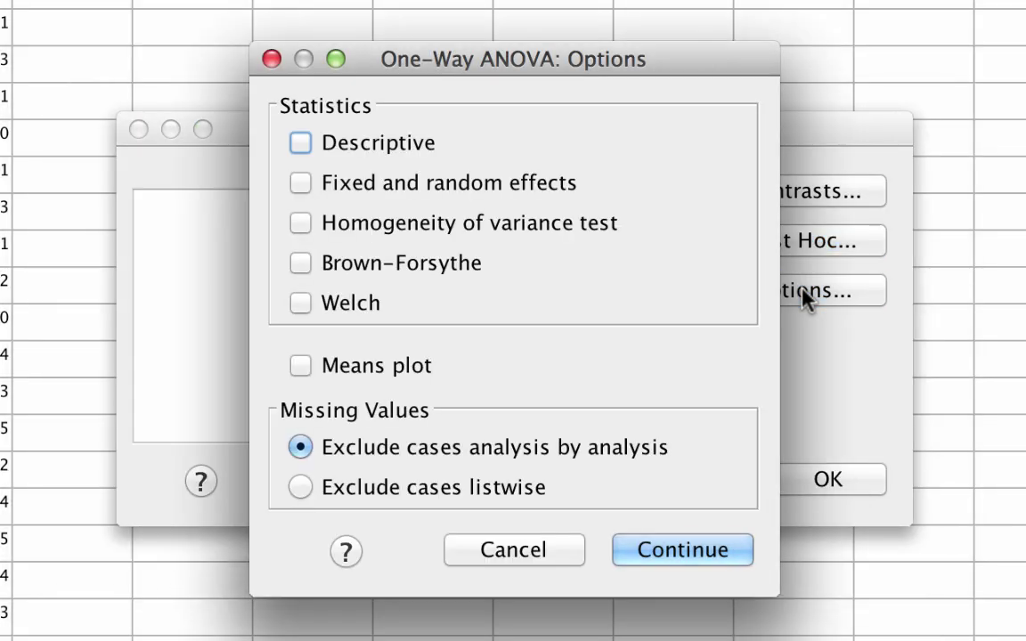
click(408, 143)
click(407, 226)
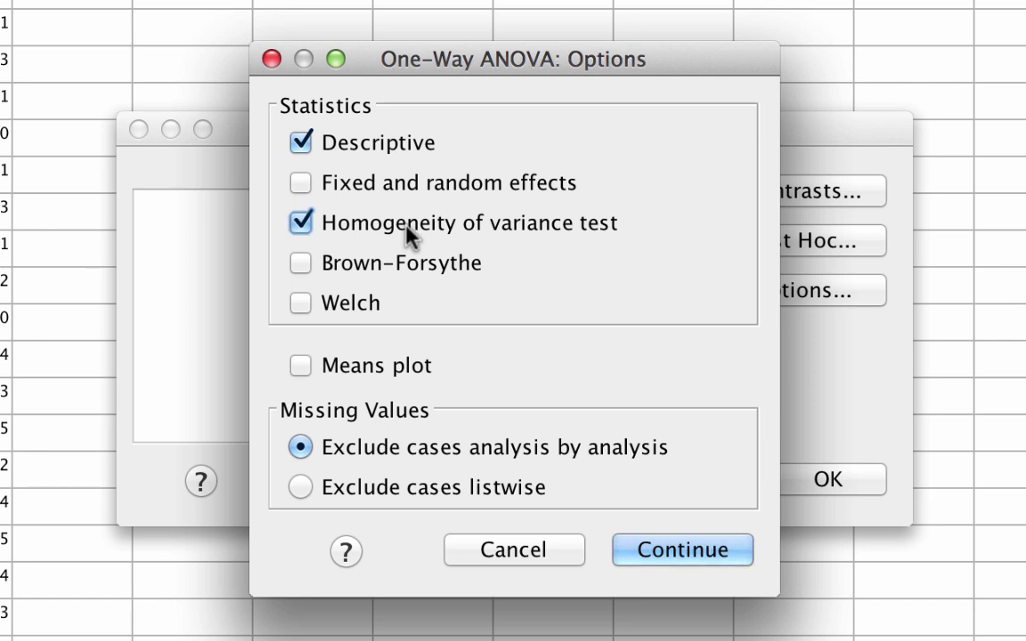
click(358, 306)
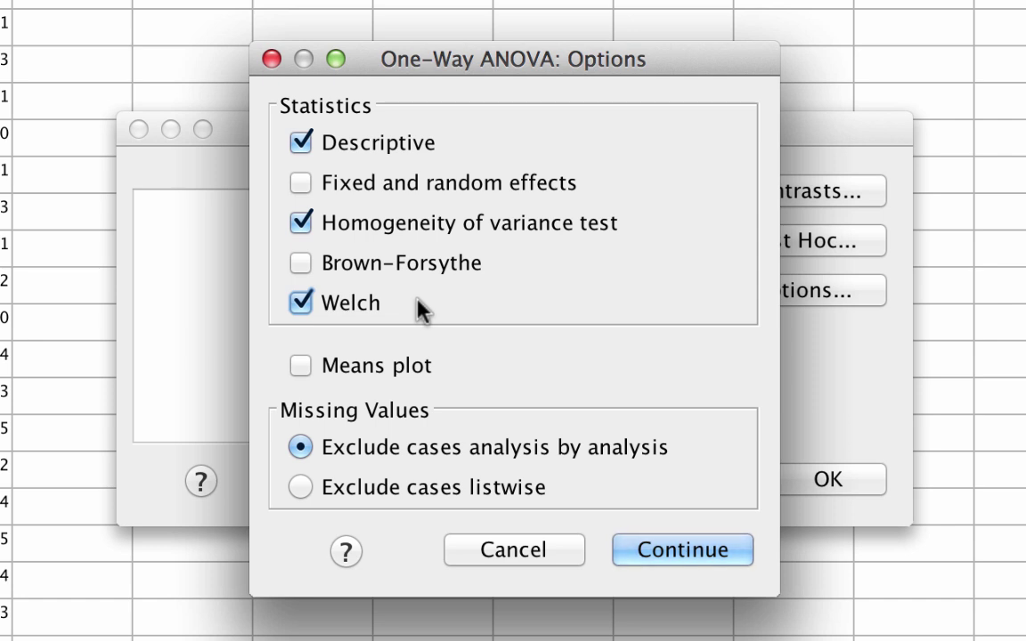
click(420, 370)
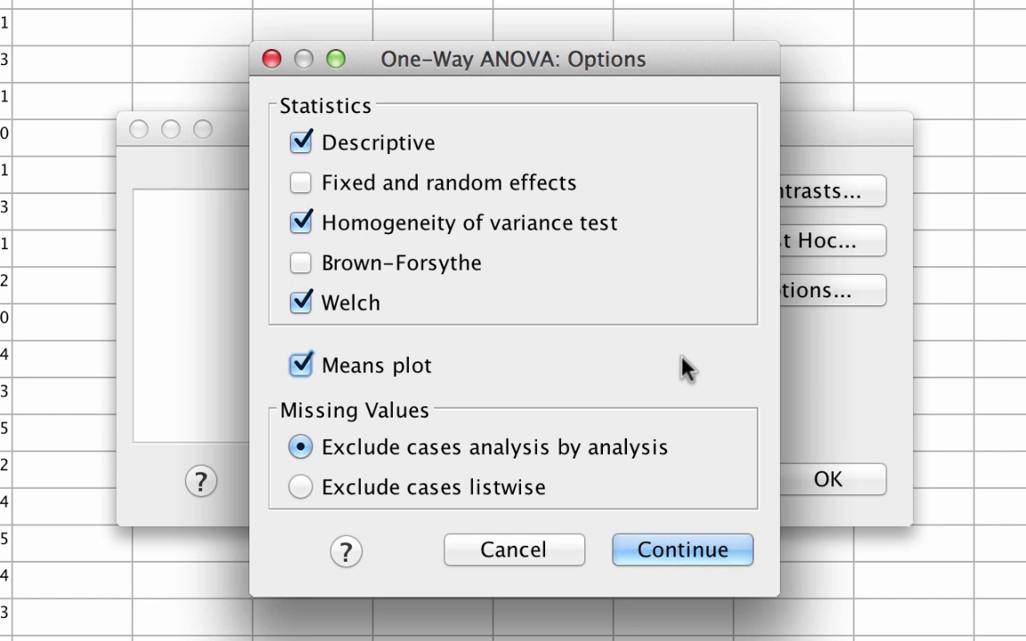
click(699, 552)
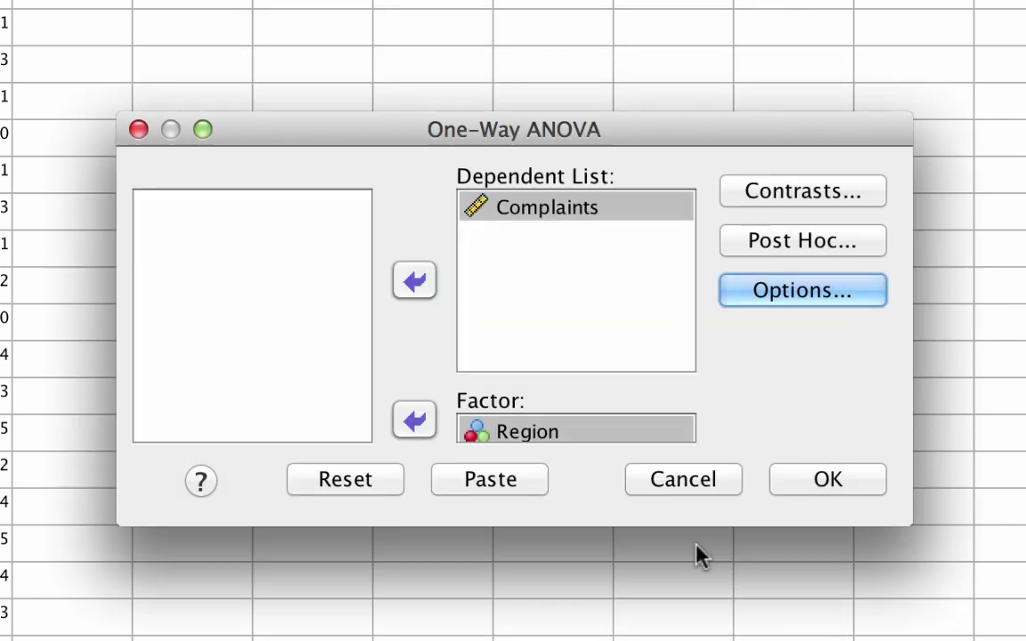
click(828, 481)
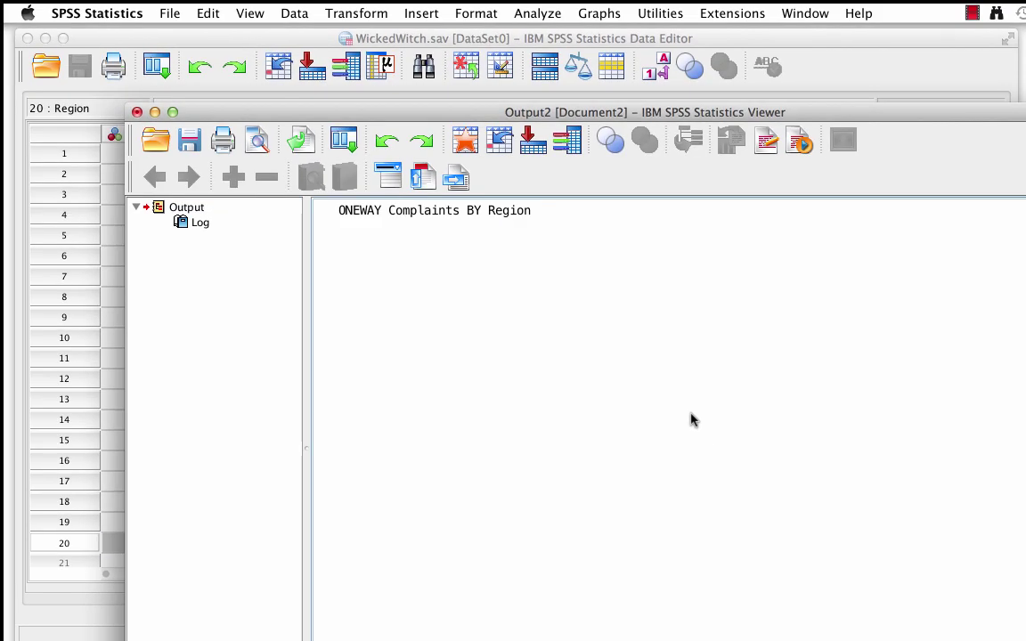
drag(748, 116, 643, 53)
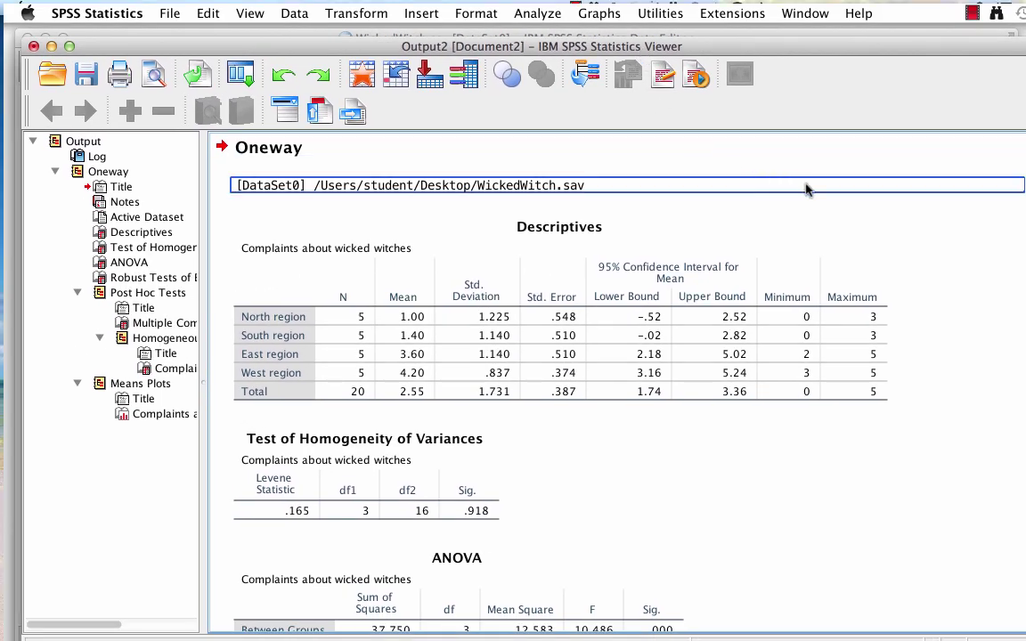